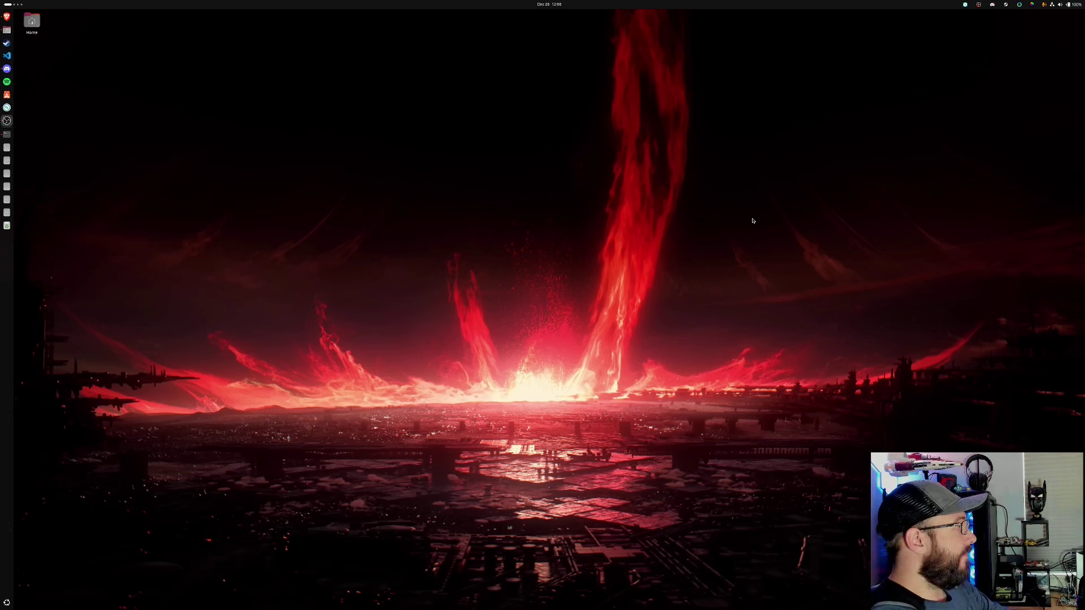
- Open a new terminal window, centre it on screen and enlarge it
key(ctrl+alt+t)
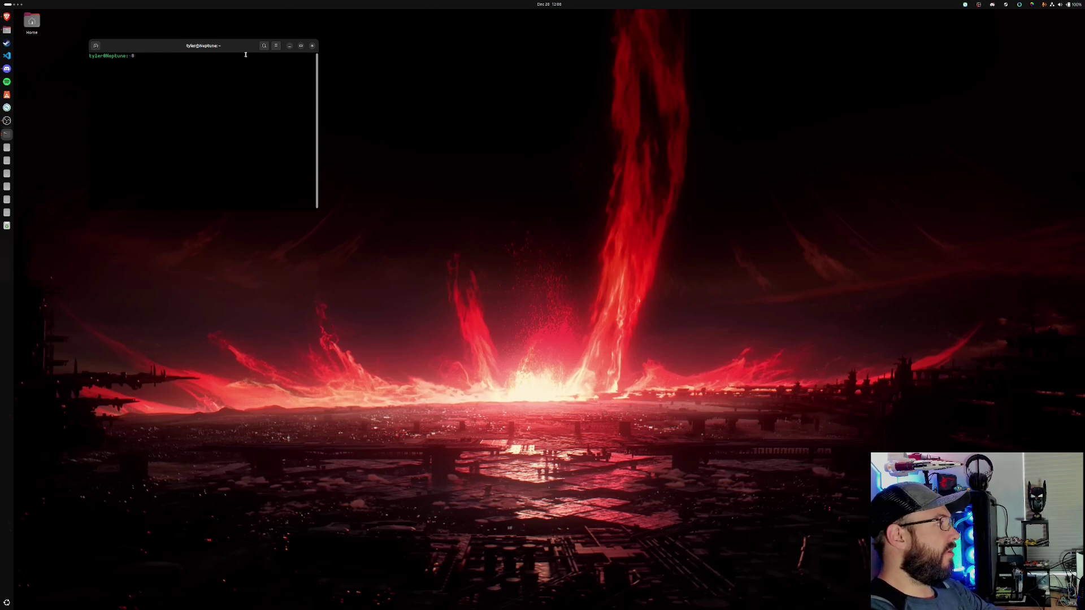
drag(245, 45, 424, 171)
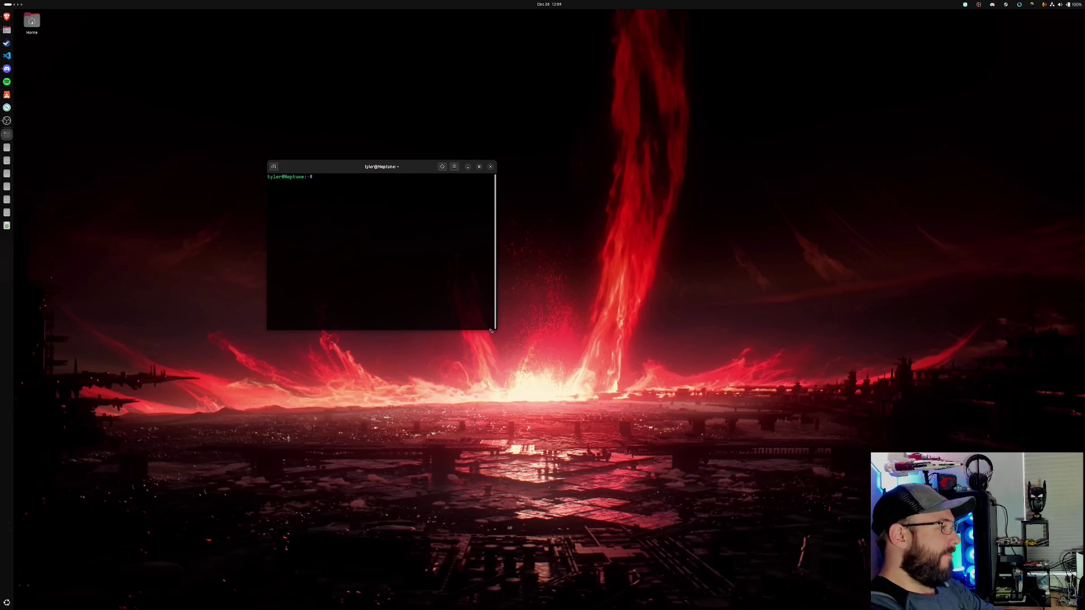
drag(478, 343, 763, 536)
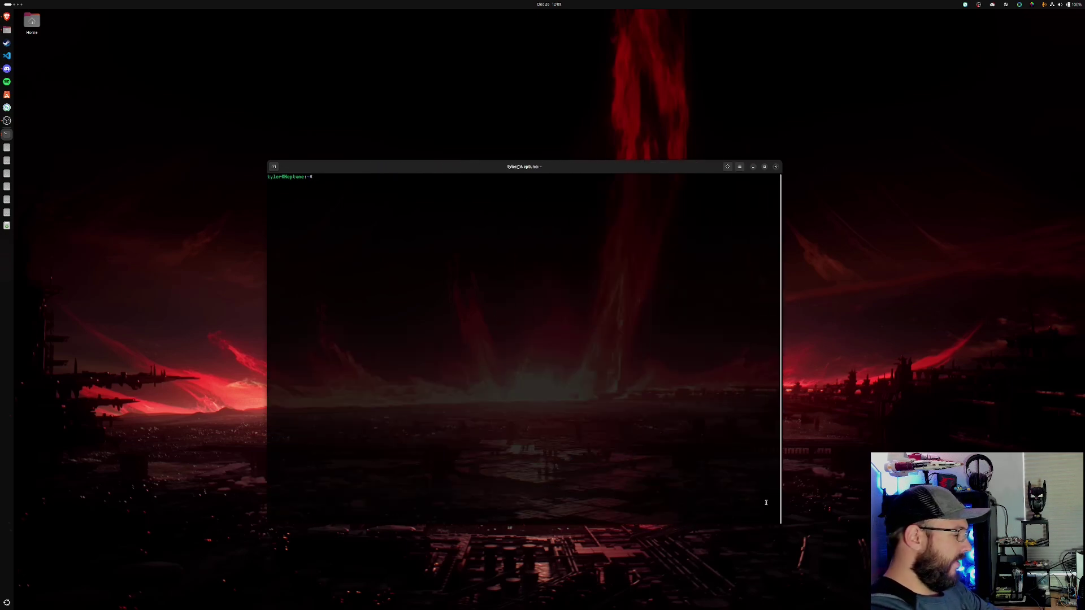
- Enlarge the terminal text two steps and maximize the window to fill the screen
text(s)
key(ctrl+plus)
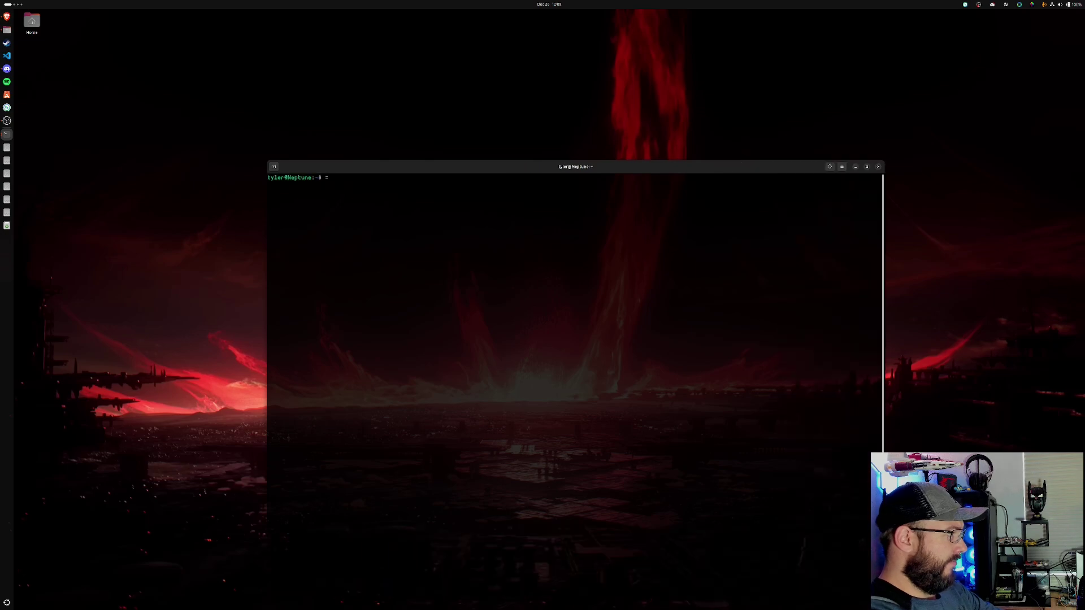
key(ctrl+plus)
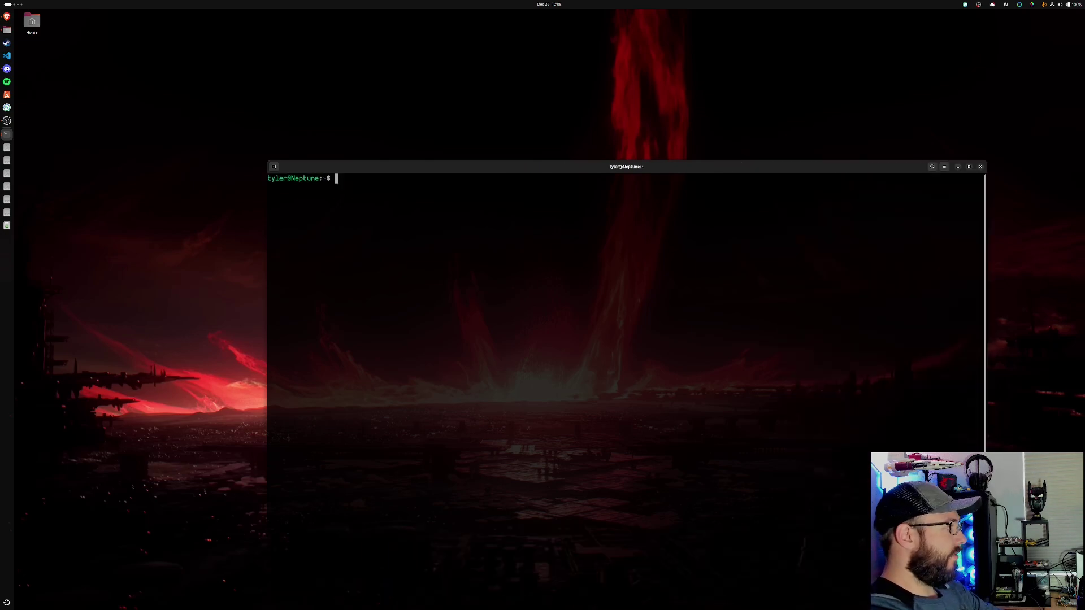
key(super+Up)
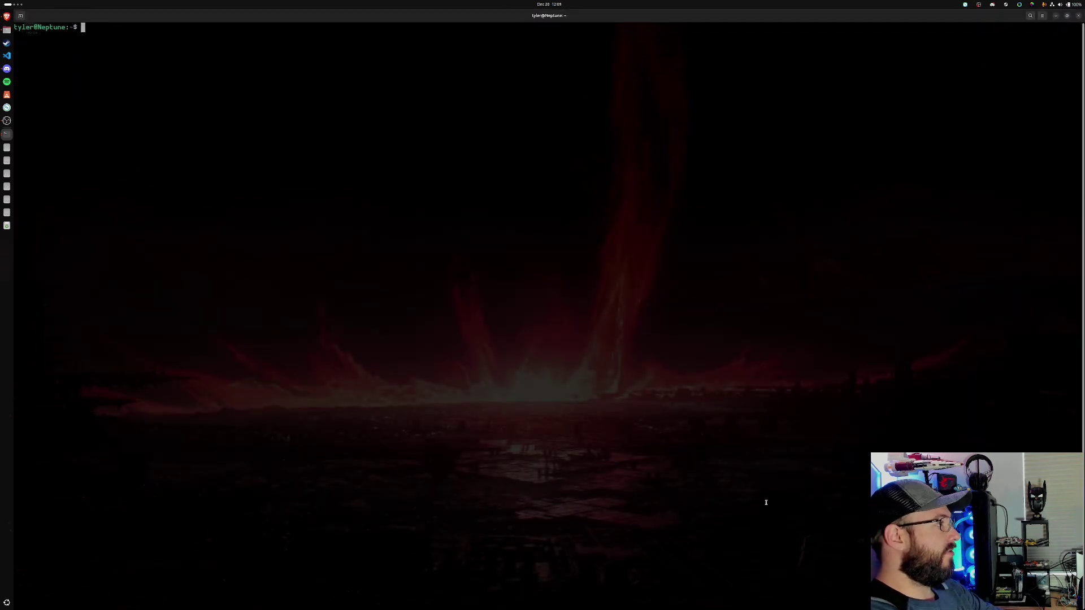
text(top)
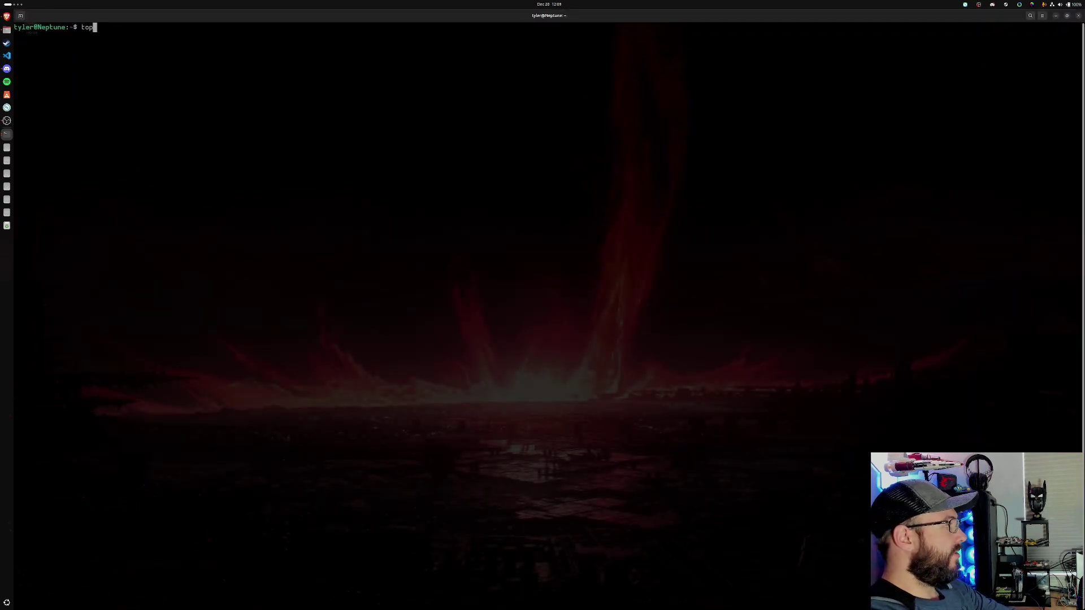
key(Return)
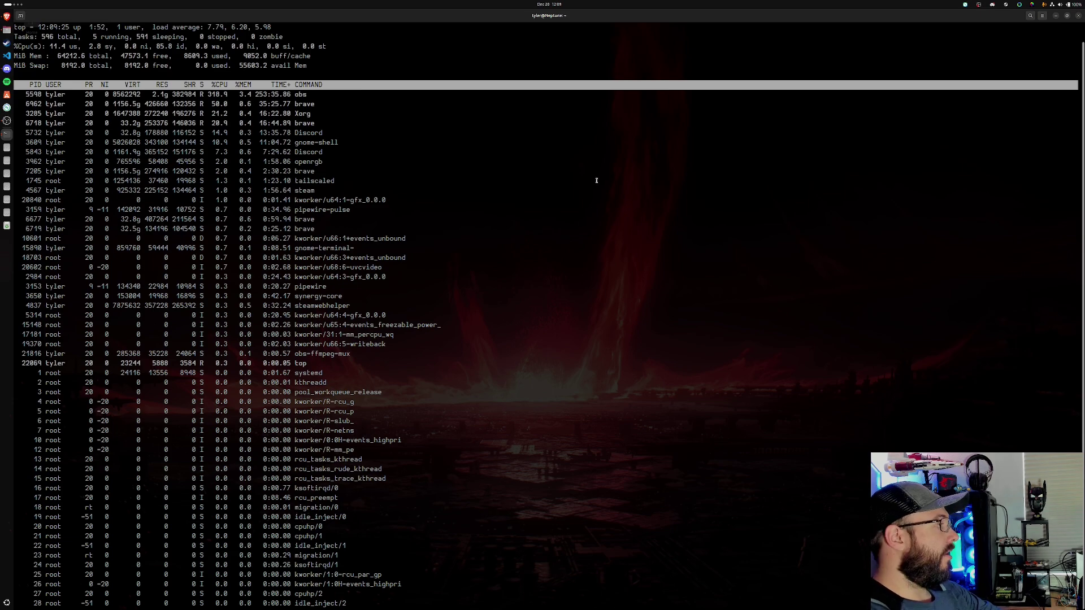
key(q)
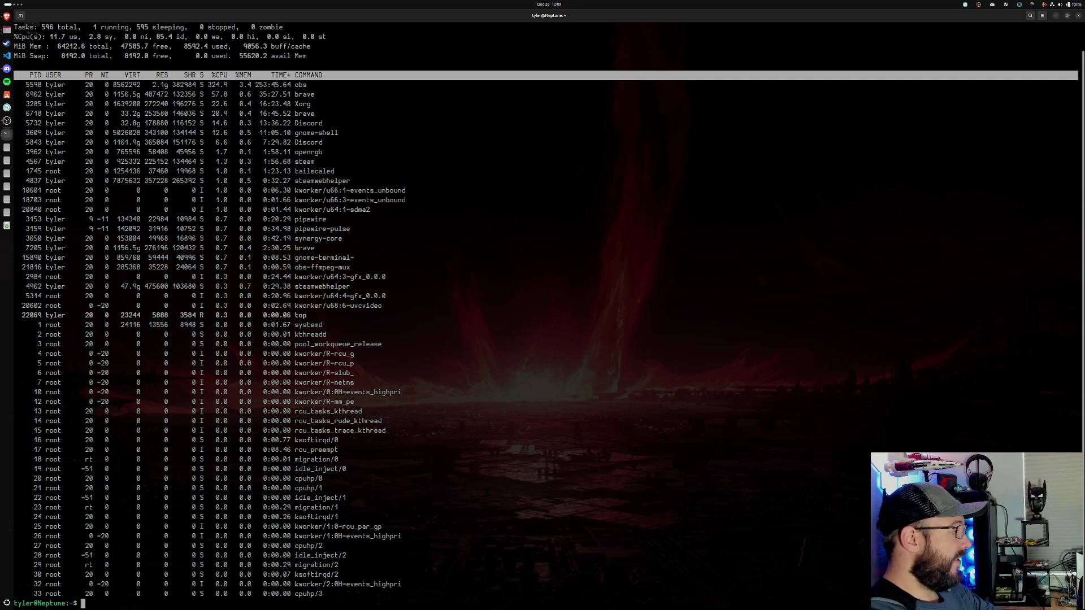
text(clear)
key(Return)
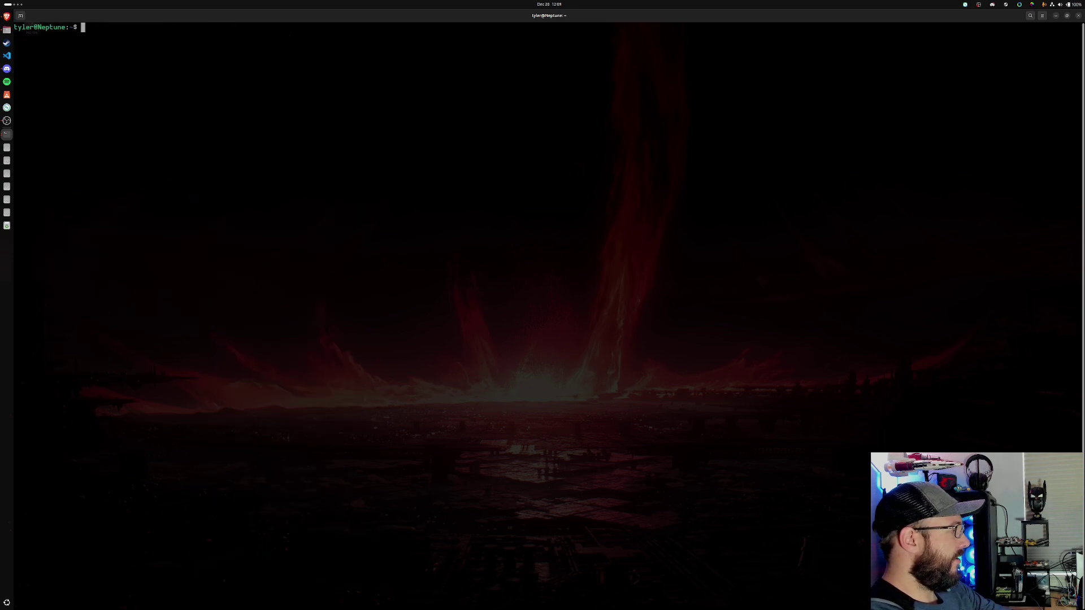
text(htop)
- Launch htop and scroll its process list down and back up
key(Return)
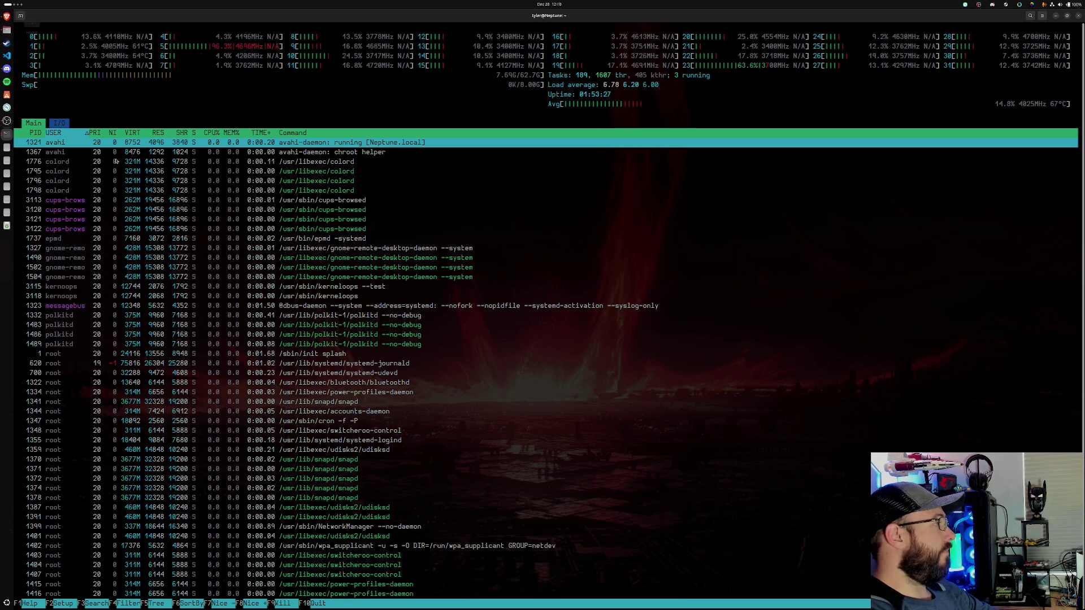
scroll(51, 129, down, 5)
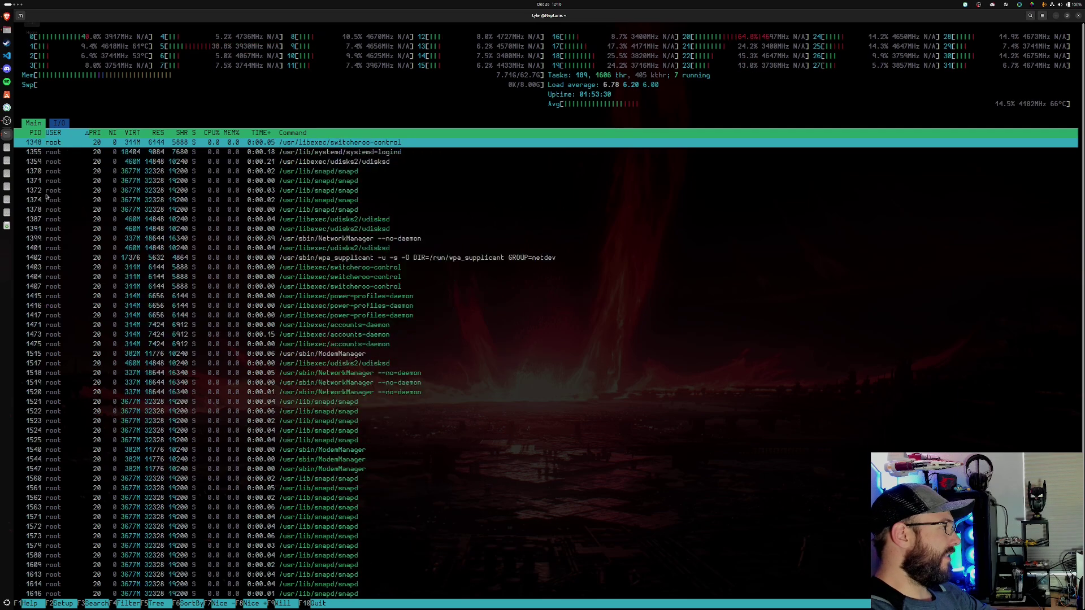
scroll(62, 125, up, 5)
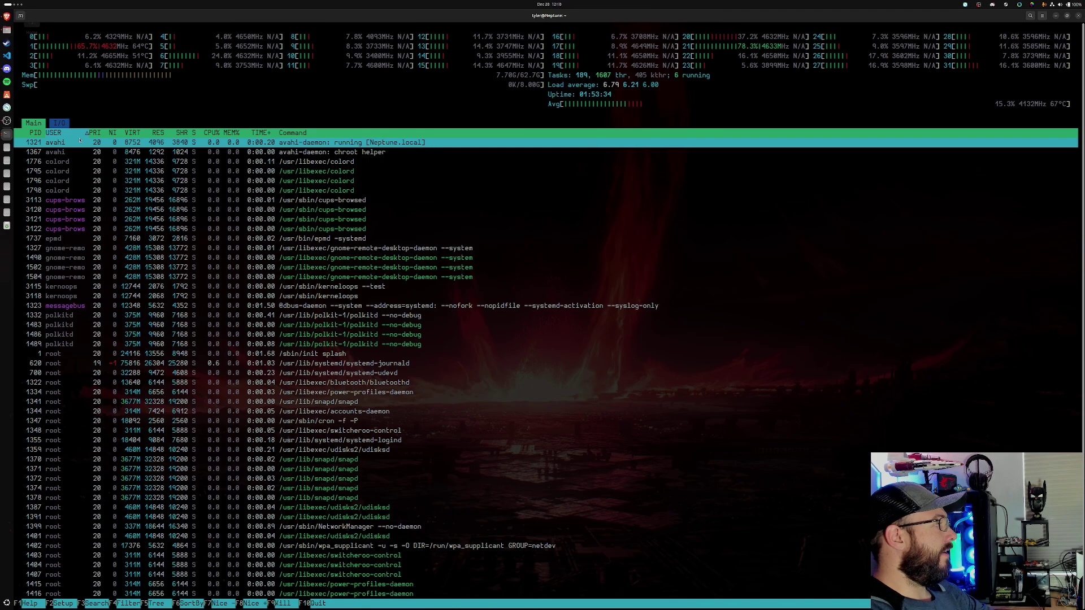
- Search htop's process list for 'obs' and select the /usr/bin/obs process
click(580, 375)
key(F3)
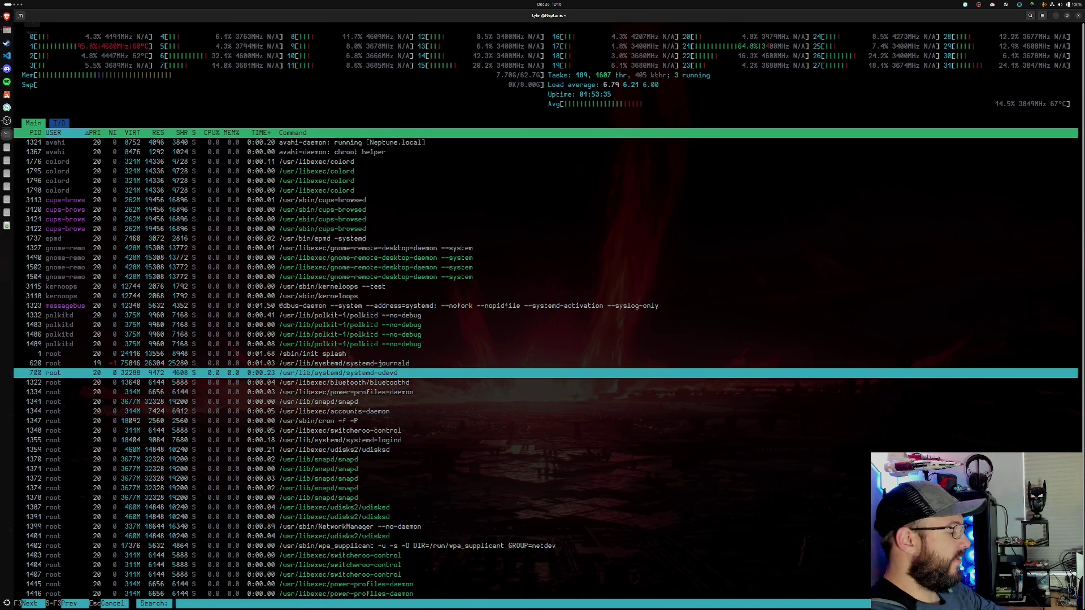
text(obs)
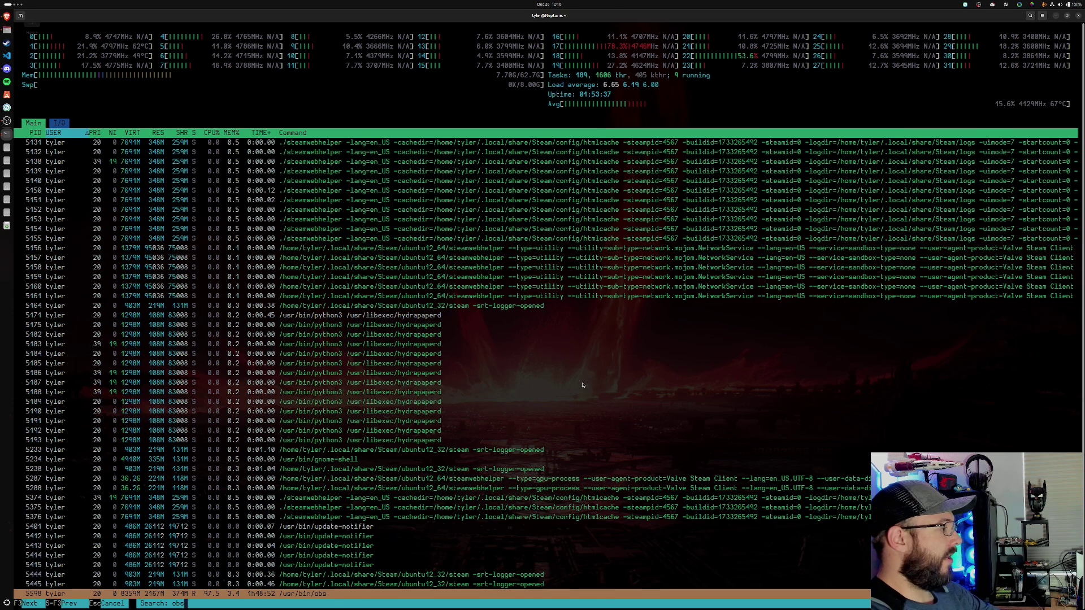
key(Return)
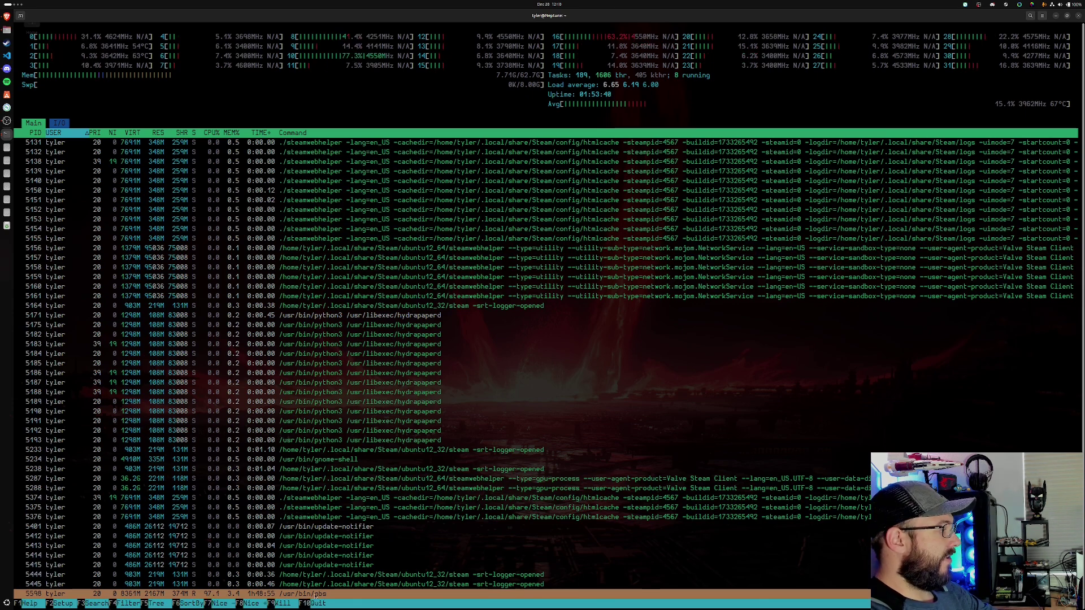
click(315, 594)
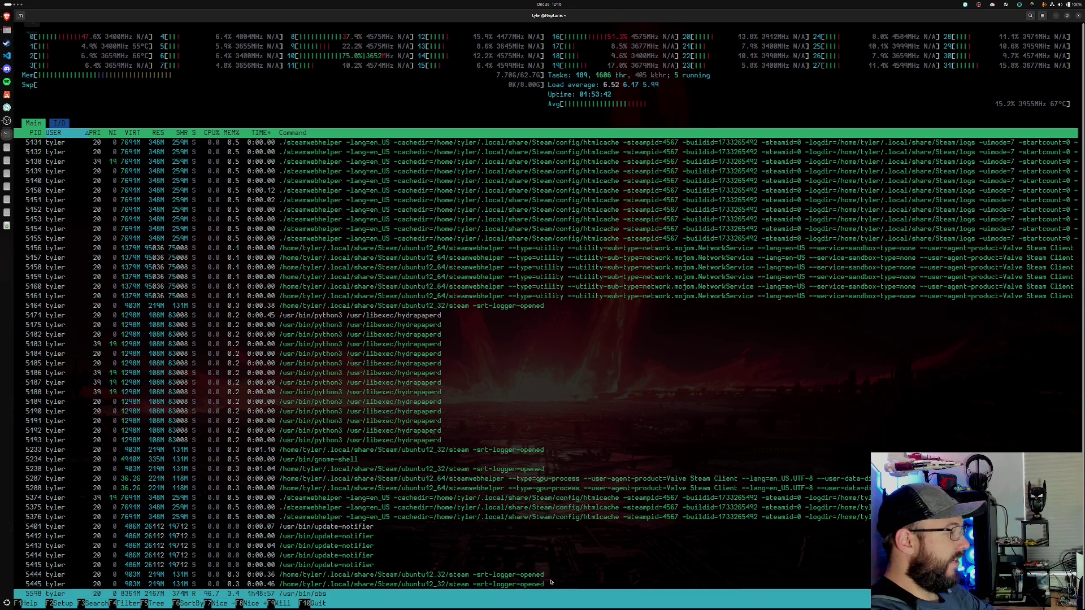
- Preview SIGKILL for obs, cancel without sending it, and quit htop
key(F9)
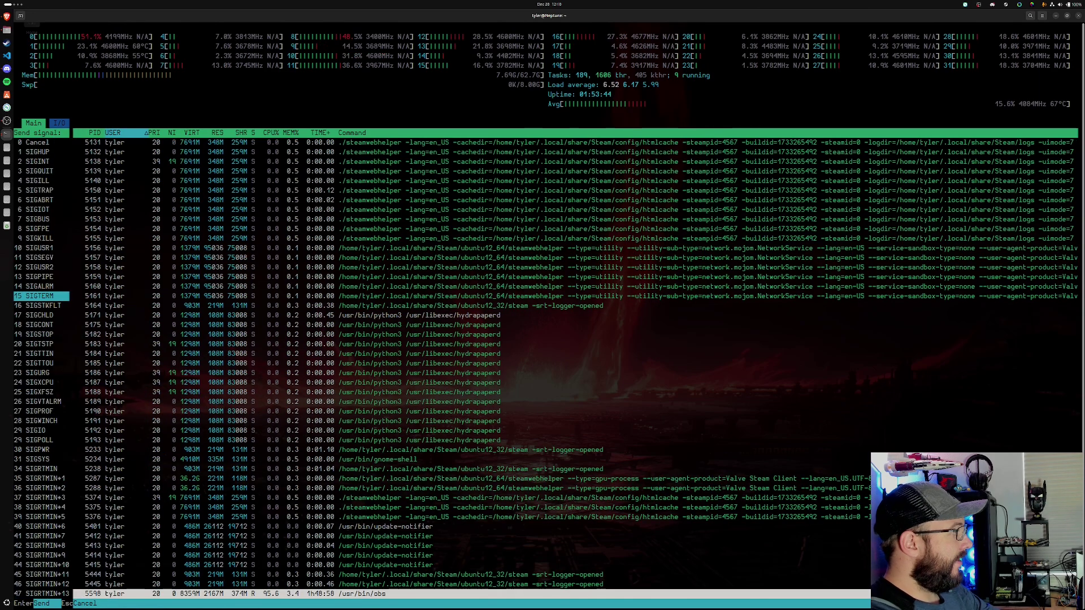
key(Up)
key(Up)
key(Up)
key(Up)
key(Up)
key(Up)
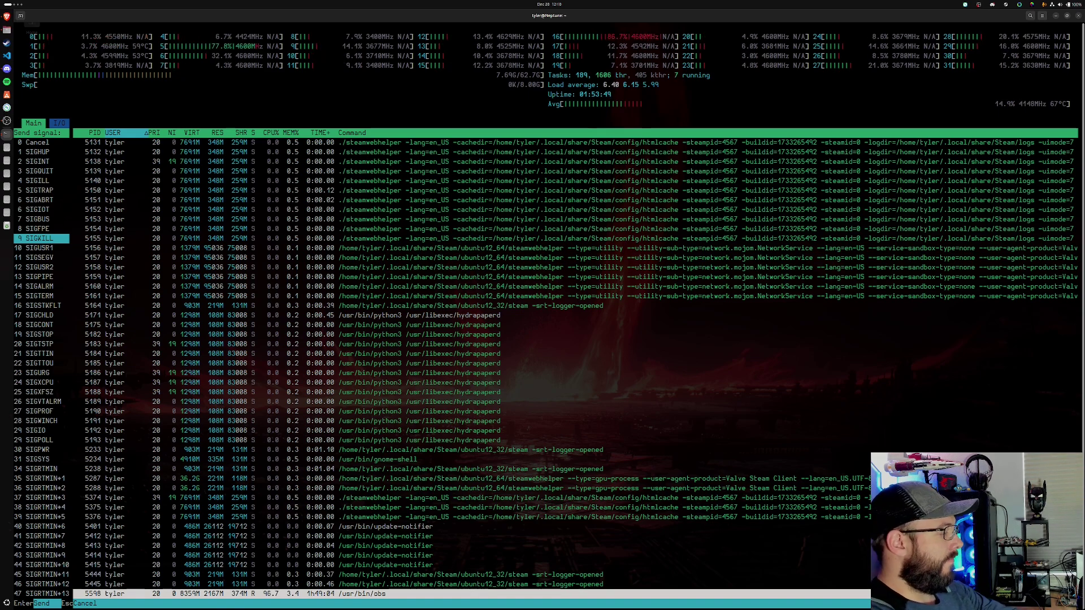
key(Escape)
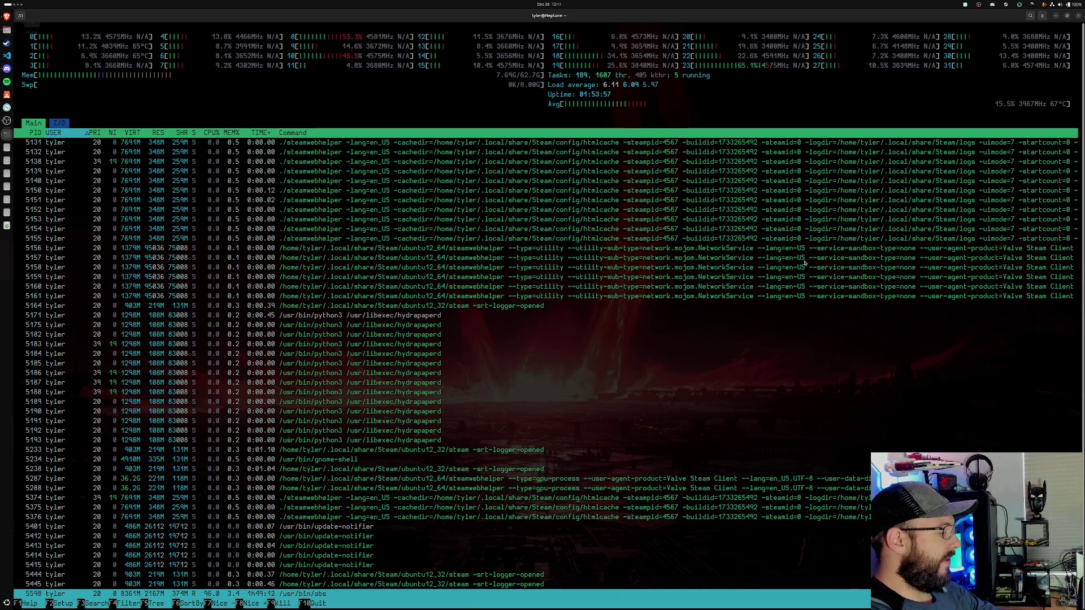
key(q)
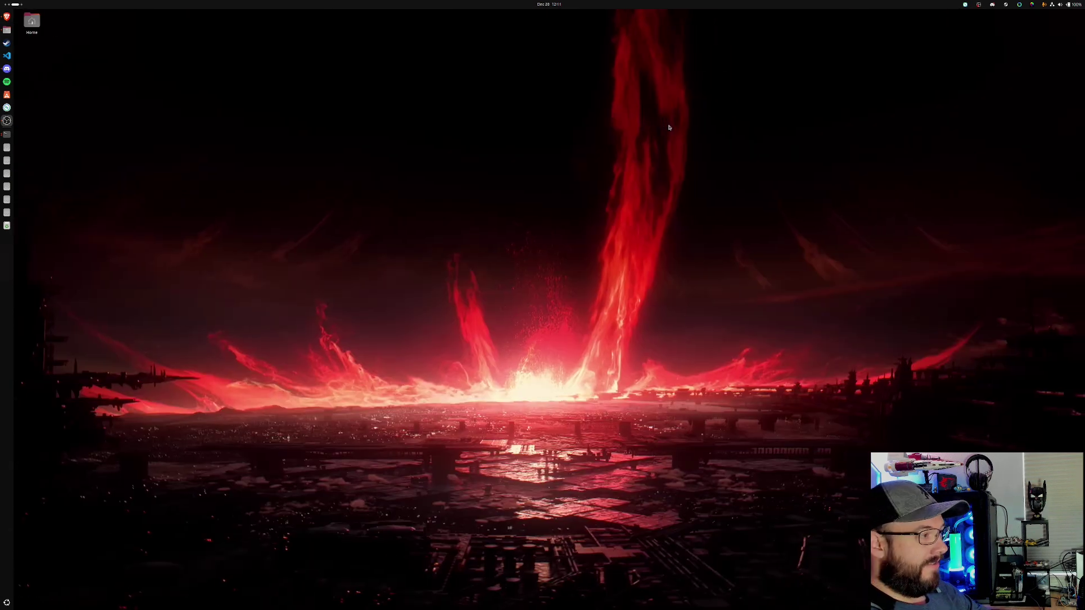
key(ctrl+alt+Left)
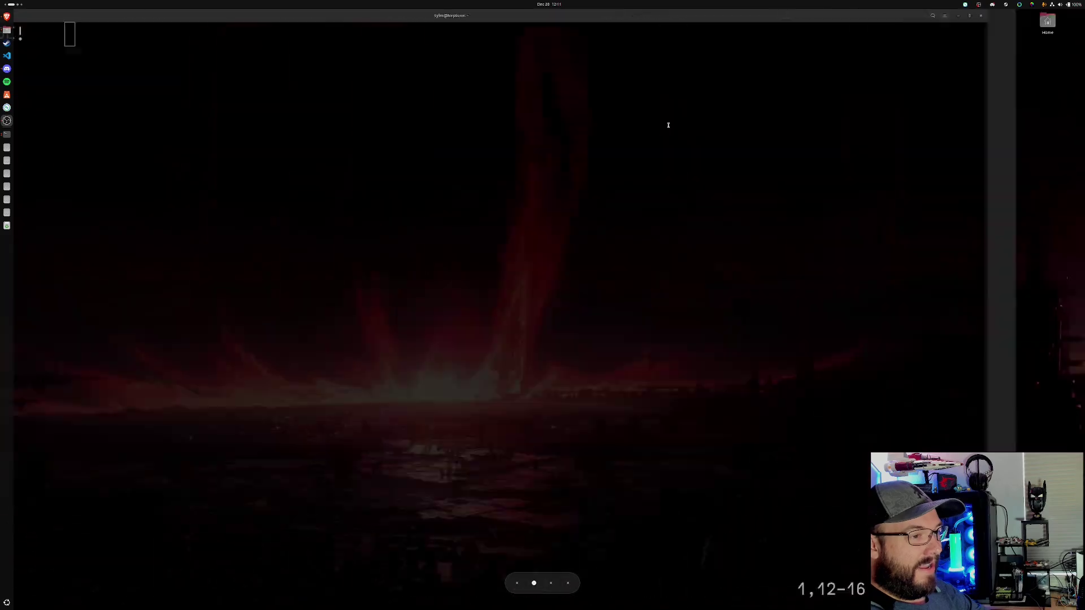
key(ctrl+alt+Right)
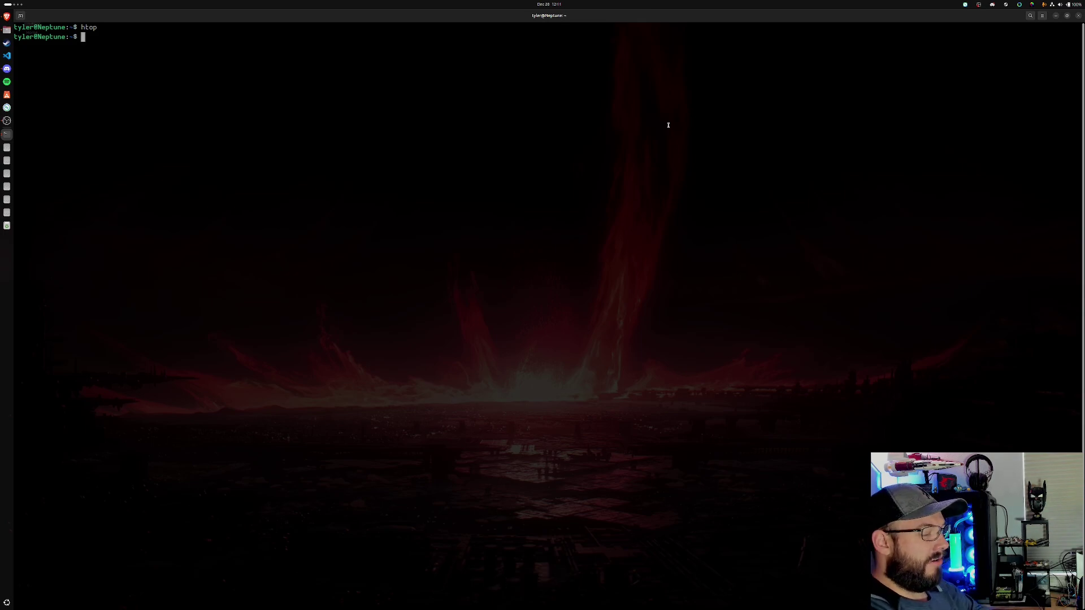
key(ctrl+alt+Right)
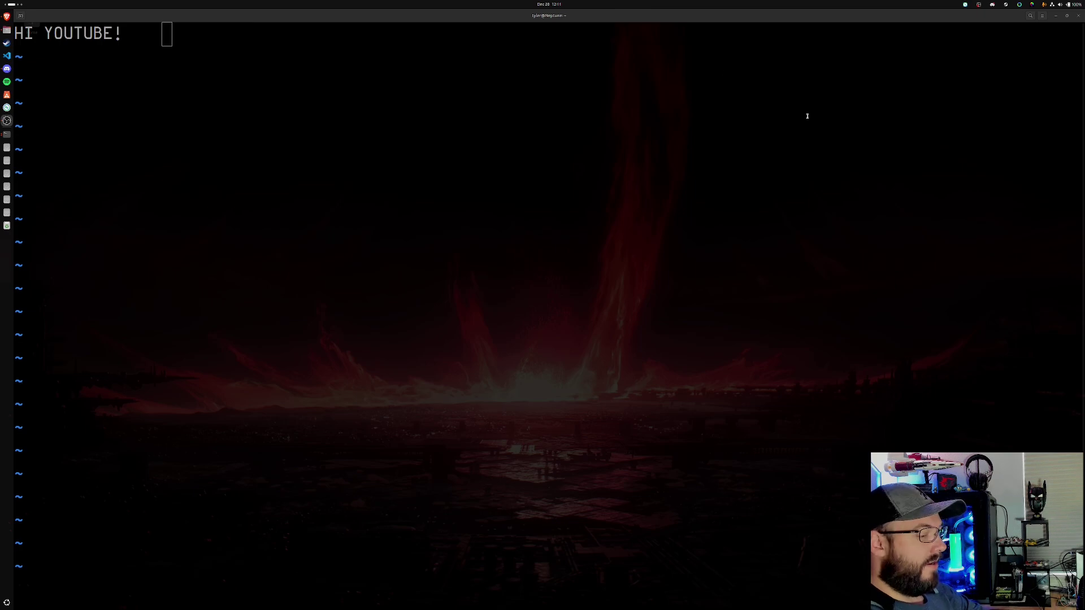
key(ctrl+alt+Left)
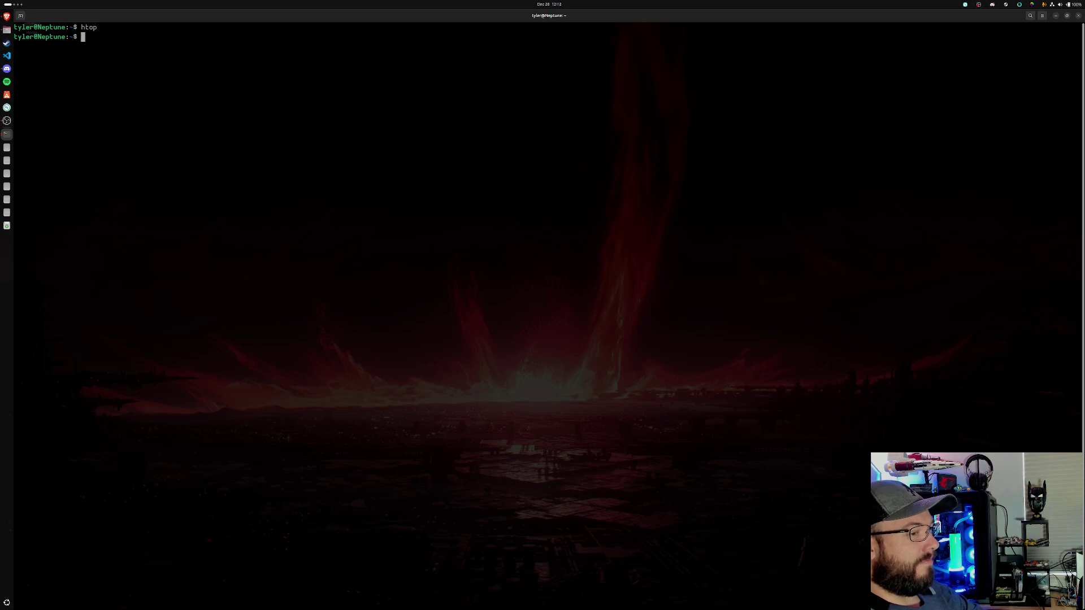
key(ctrl+alt+Right)
key(ctrl+alt+Left)
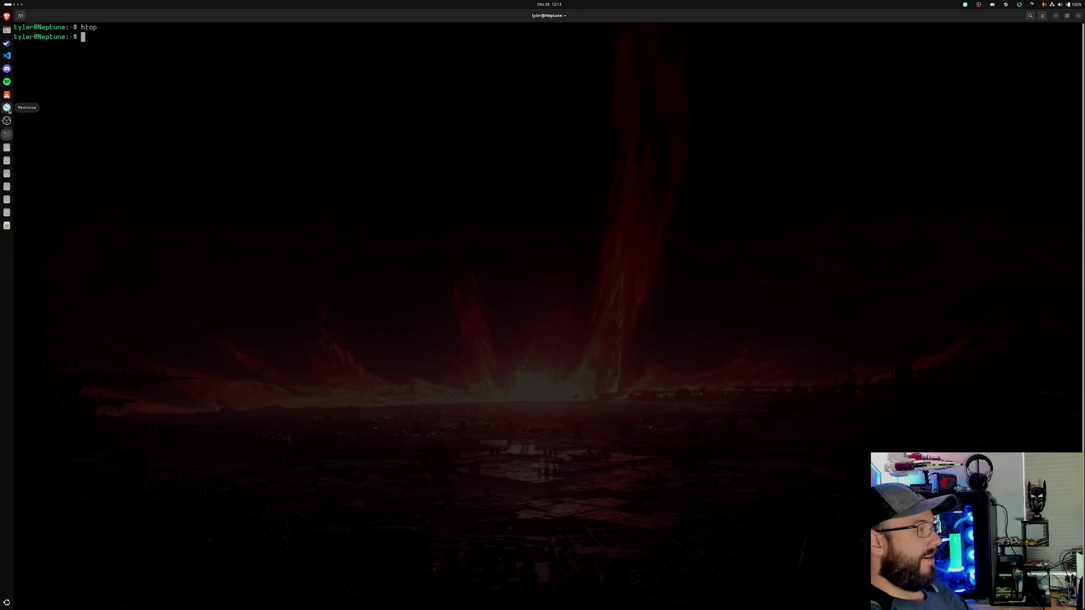
click(9, 112)
- Connect to the GMKTec Mini PC RDP entry in Remmina's connection list
click(76, 61)
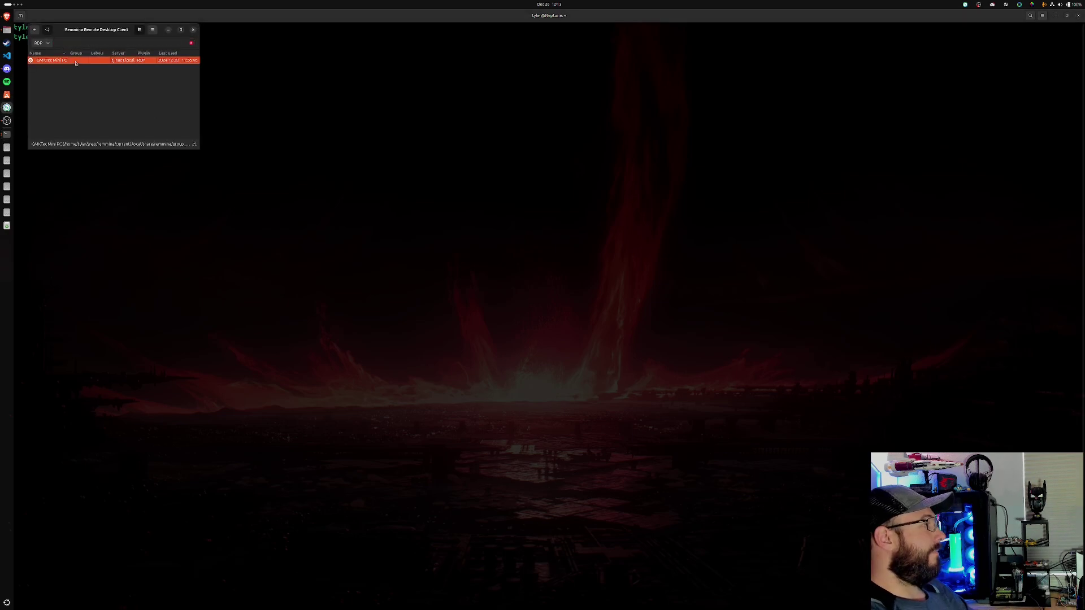
double_click(76, 60)
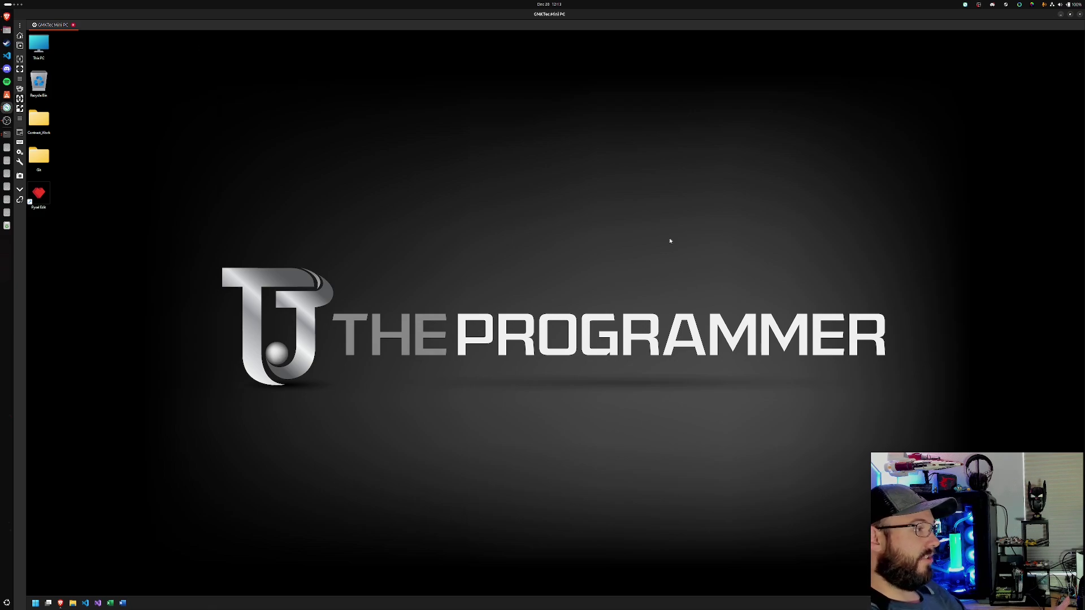
- Open the remote Windows start menu, toggle the Linux app overview, then close the start menu
key(super)
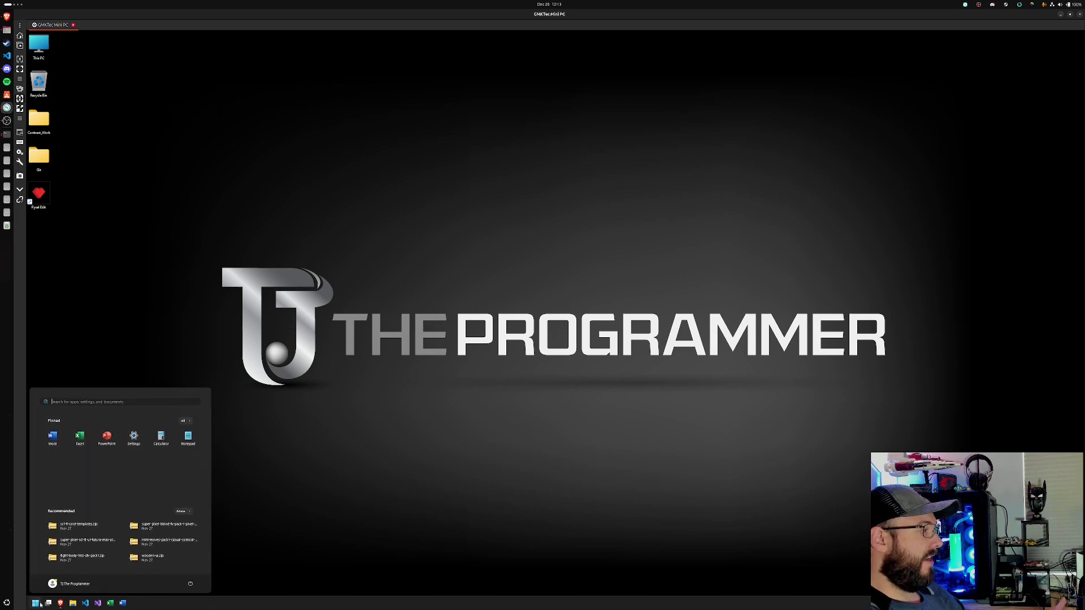
click(7, 602)
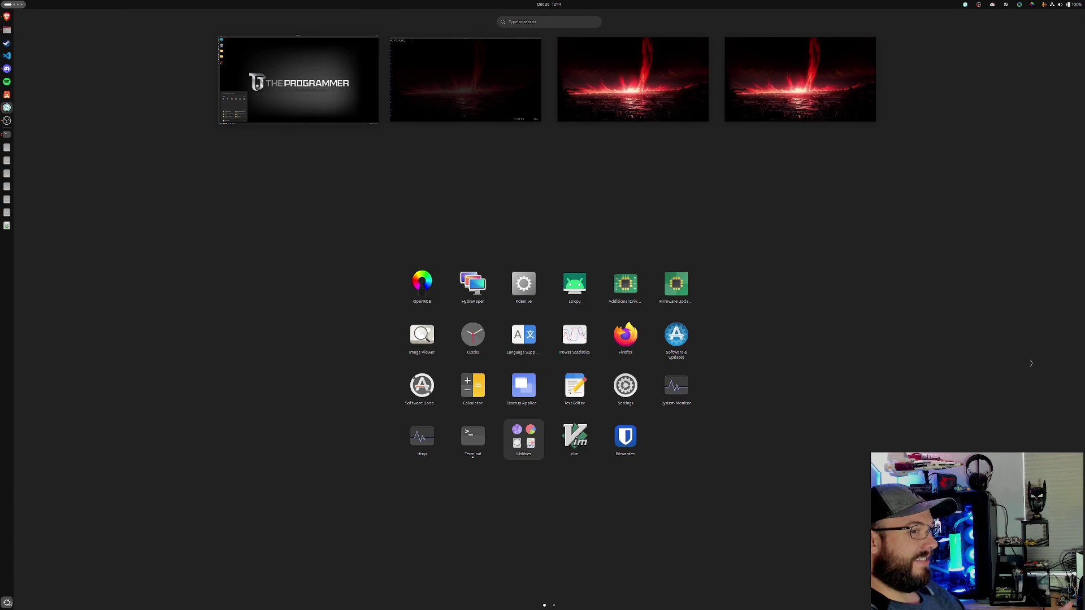
click(7, 602)
click(6, 603)
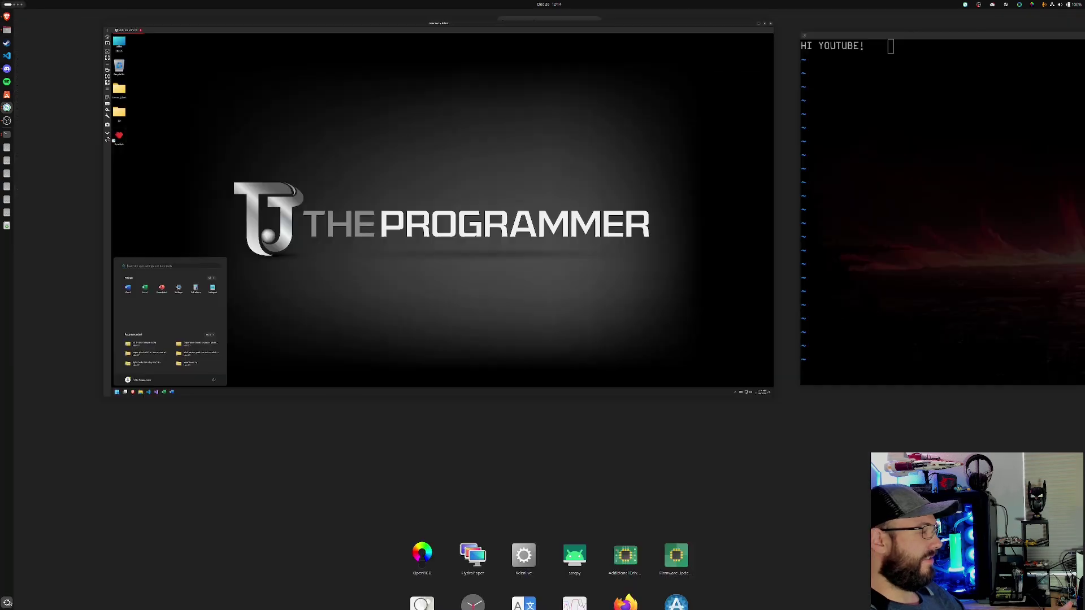
click(7, 602)
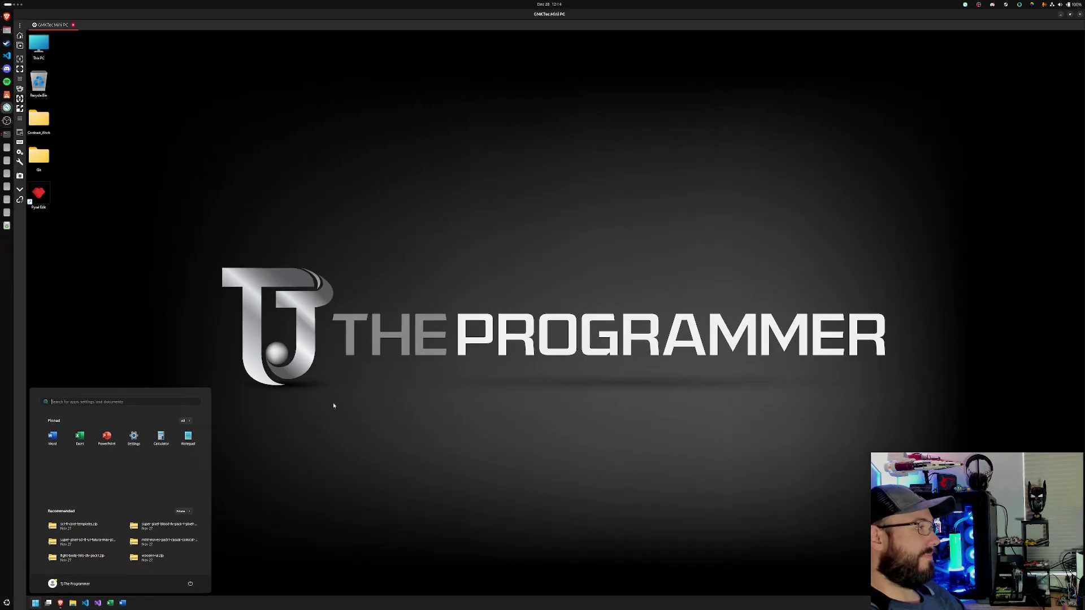
click(305, 579)
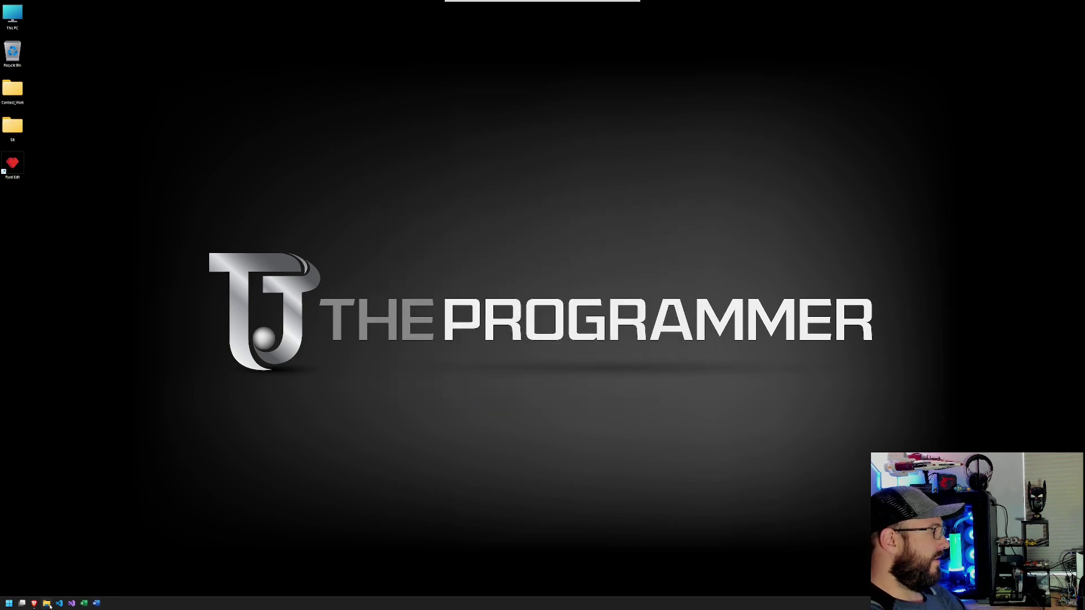
- Launch Task Manager from the Windows taskbar and show its CPU Performance graphs
right_click(228, 609)
click(249, 582)
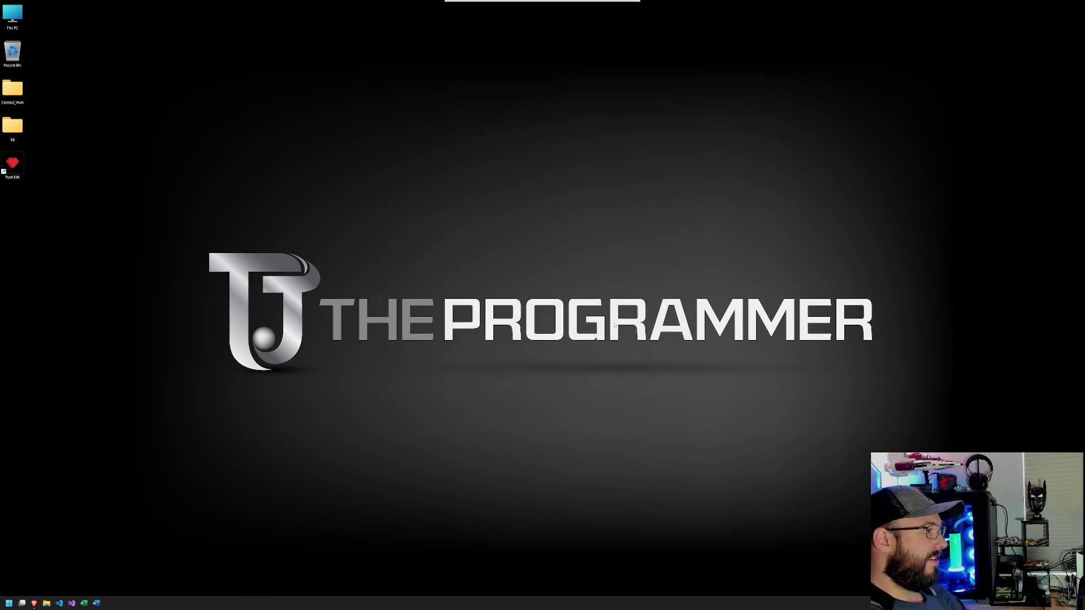
click(310, 237)
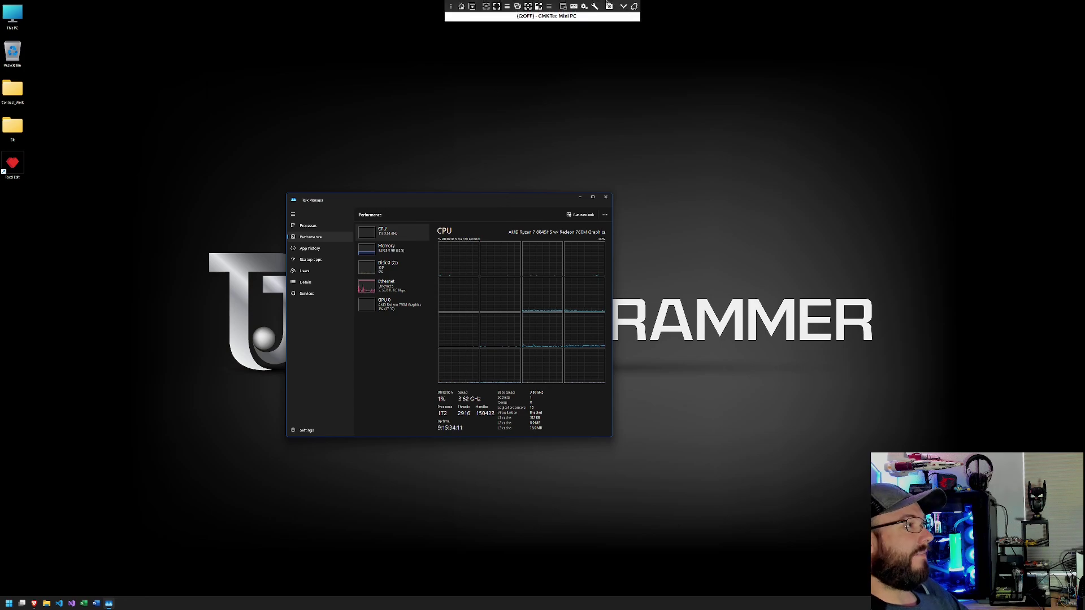
- Use Remmina's top toolbar to take the remote session out of full-screen
mouse_move(597, 3)
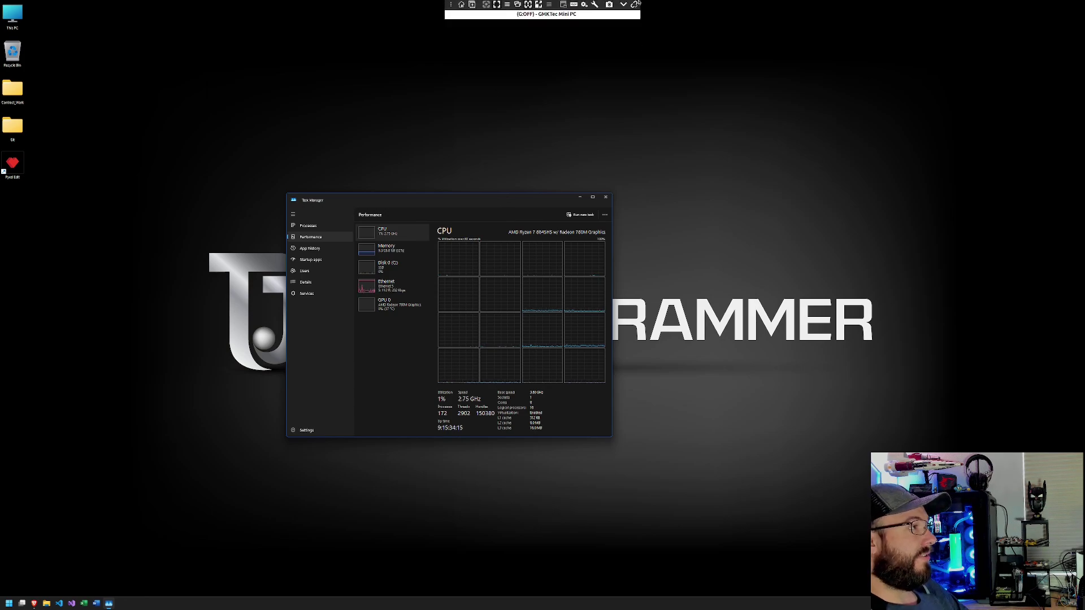
click(635, 6)
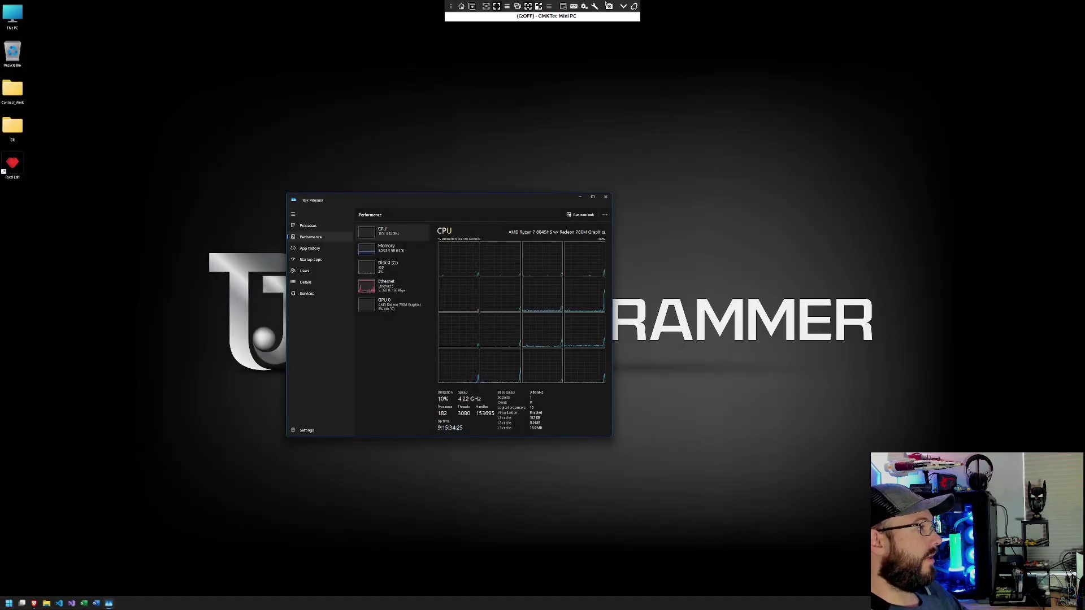
click(498, 7)
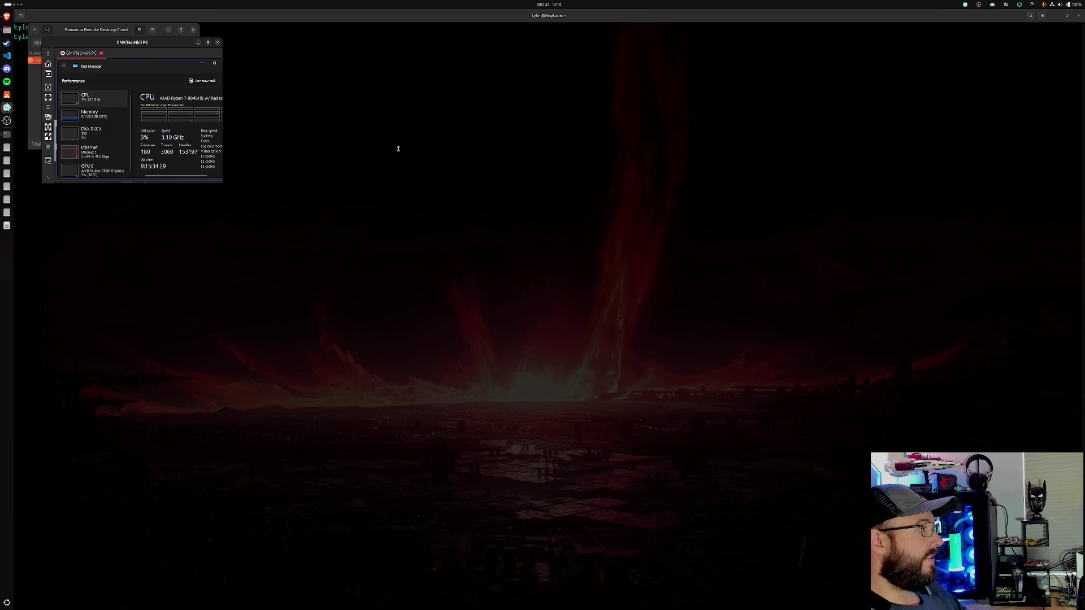
- Reposition and resize the Remmina window, then close it, confirming the last connection ends
drag(129, 45, 444, 115)
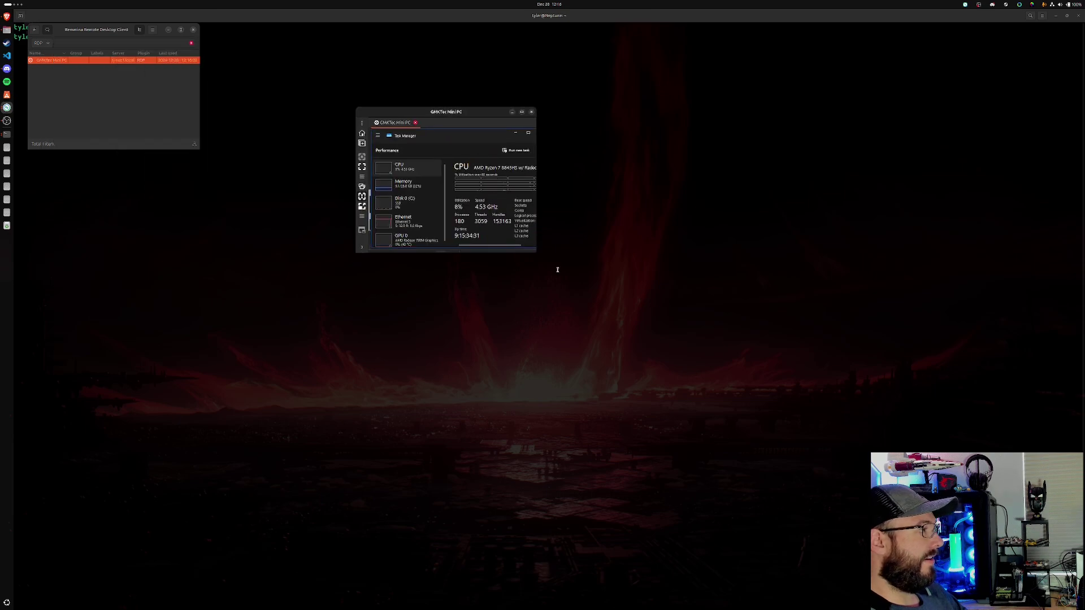
drag(536, 255, 884, 431)
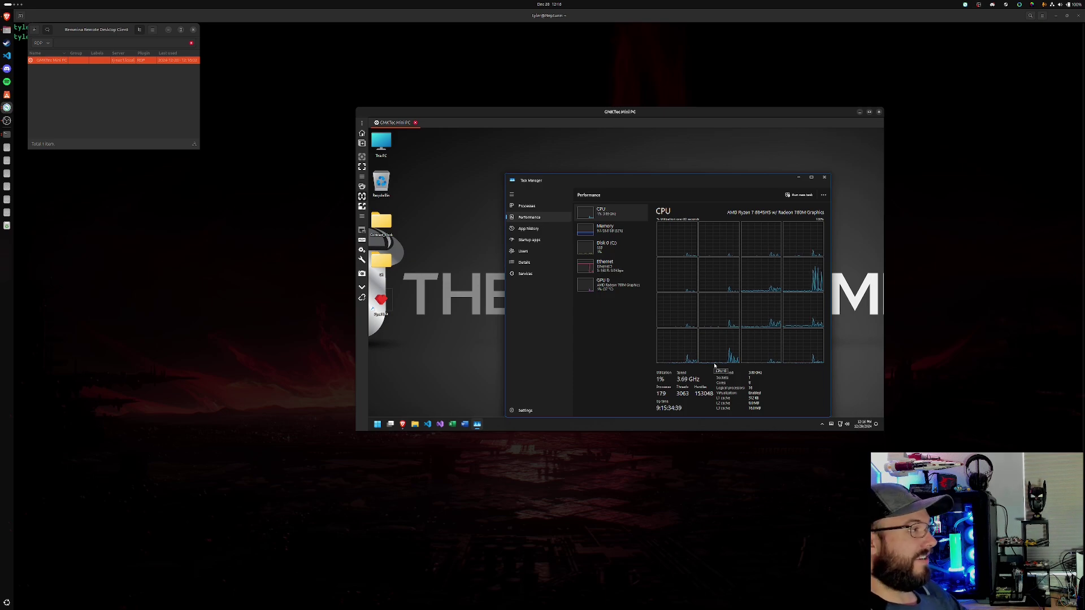
drag(883, 430, 717, 355)
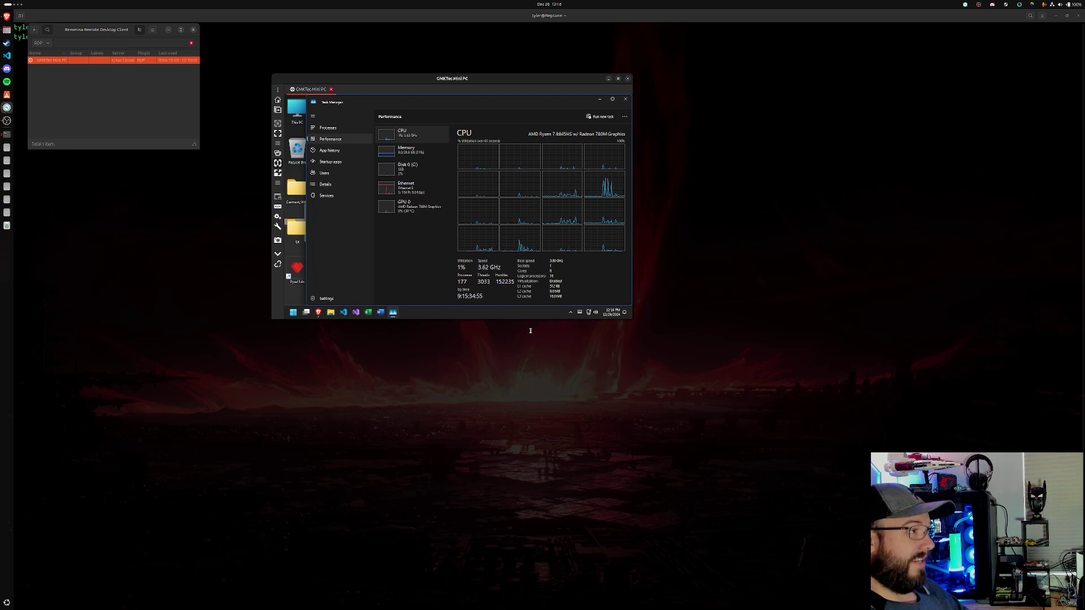
click(628, 79)
click(482, 207)
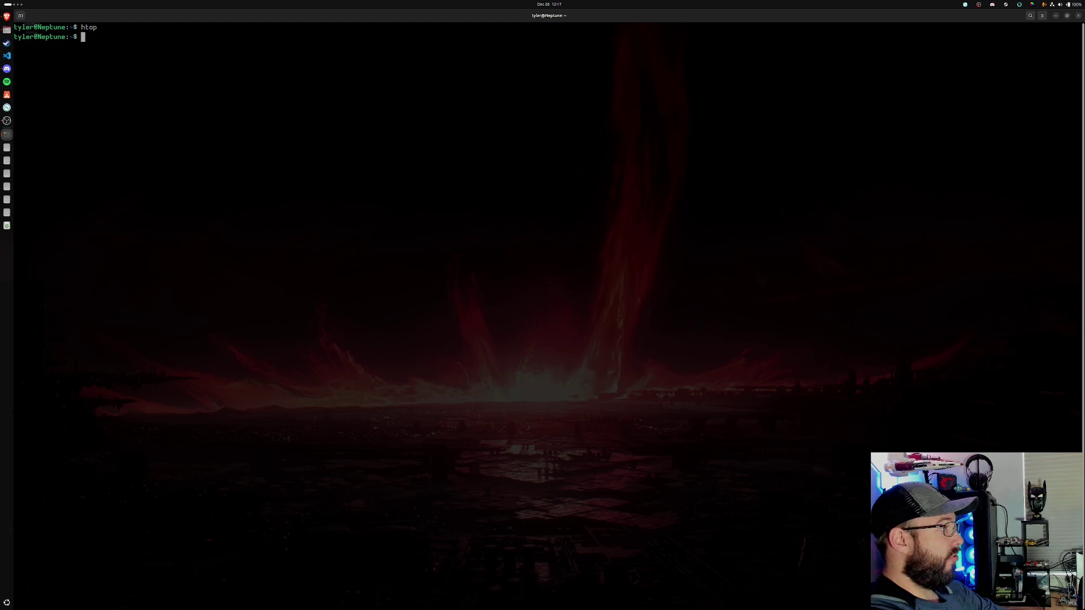
- Reopen launchUnity.sh in vim from the 'vi' history search and enlarge the text
key(ctrl+r)
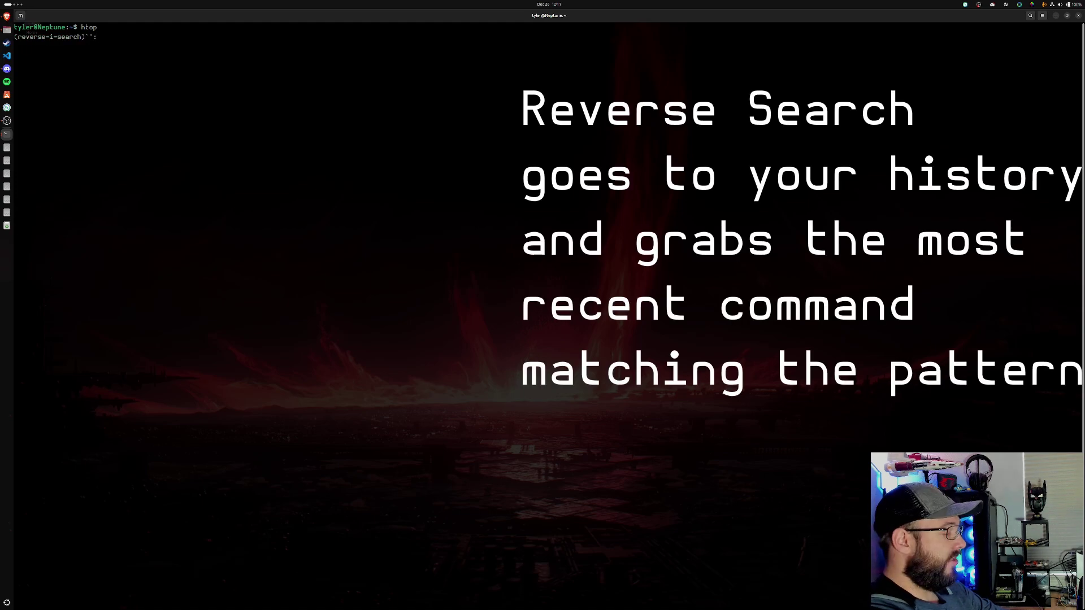
text(vi)
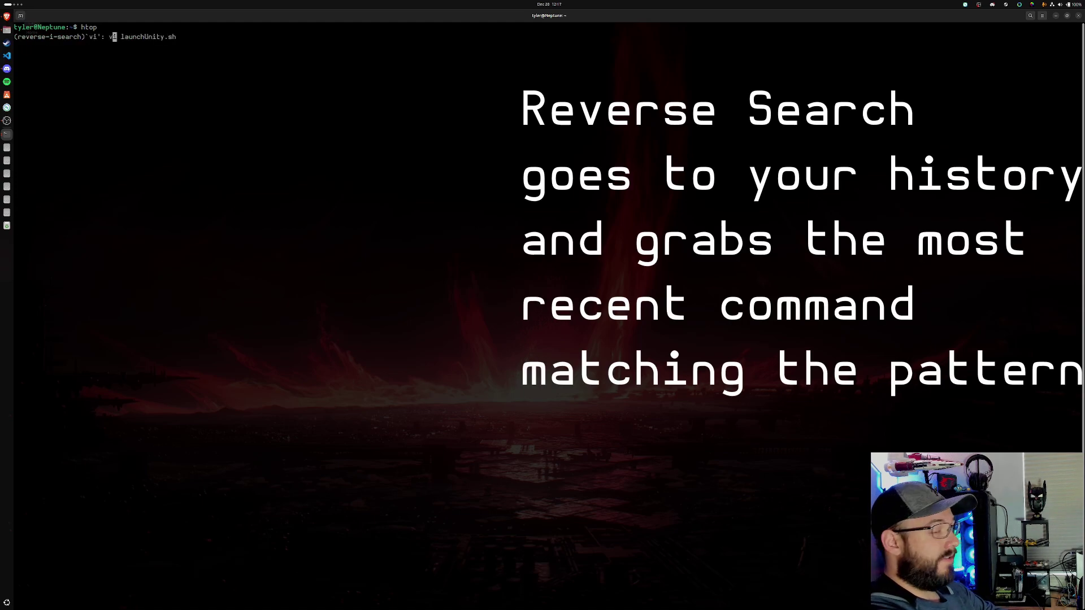
key(Return)
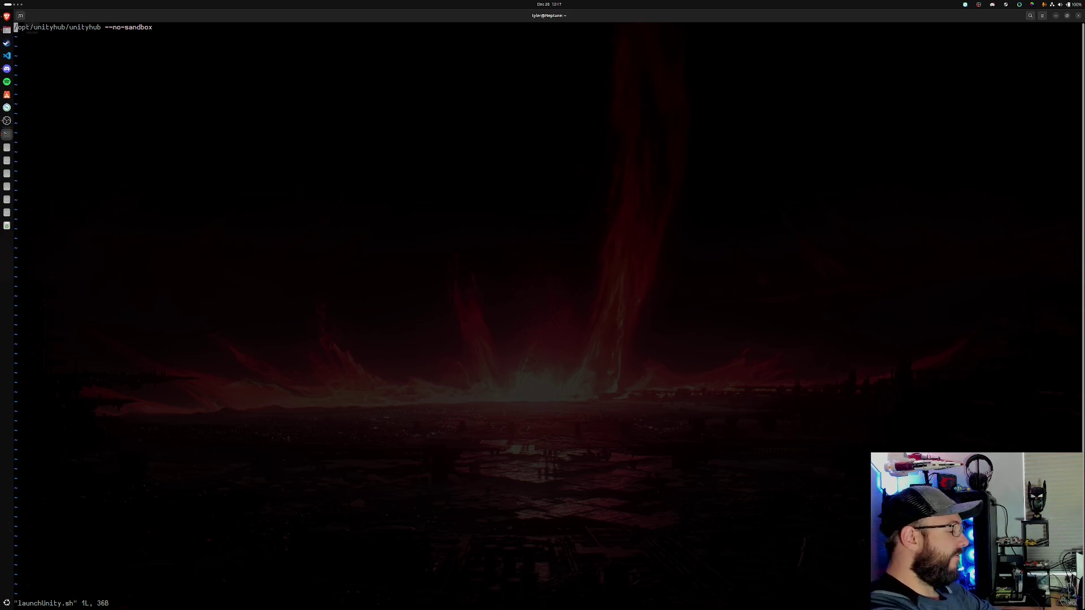
key(ctrl+plus)
key(ctrl+plus)
key(ctrl+plus)
key(ctrl+plus)
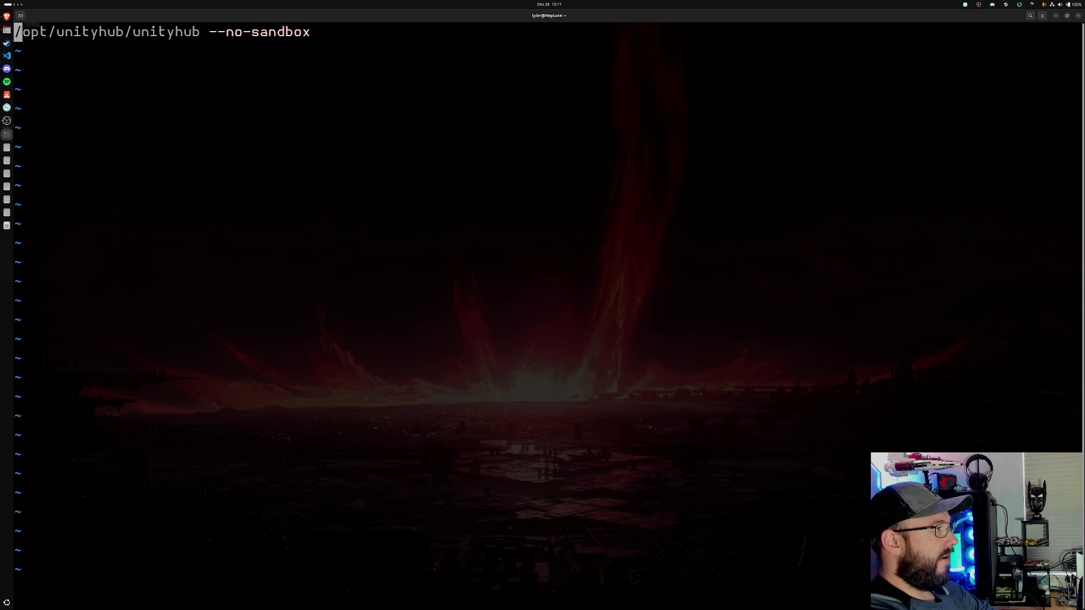
- Select the --no-sandbox flag, then quit vim with :q! without saving
drag(315, 32, 211, 34)
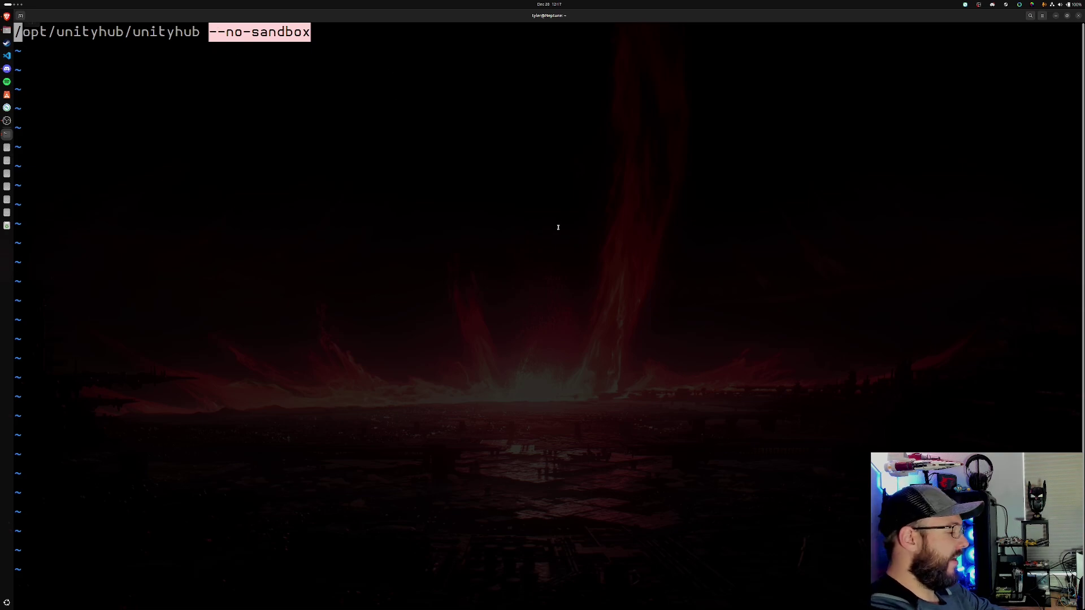
text(:q!)
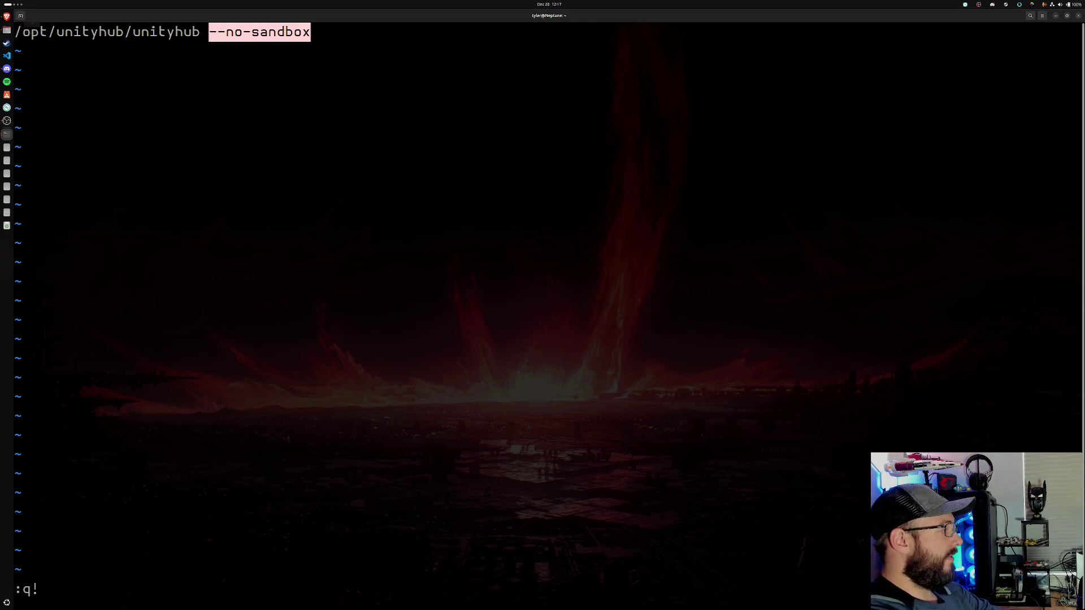
key(Return)
- Run ./launchUnity.sh, completing the script name with Tab
text(./)
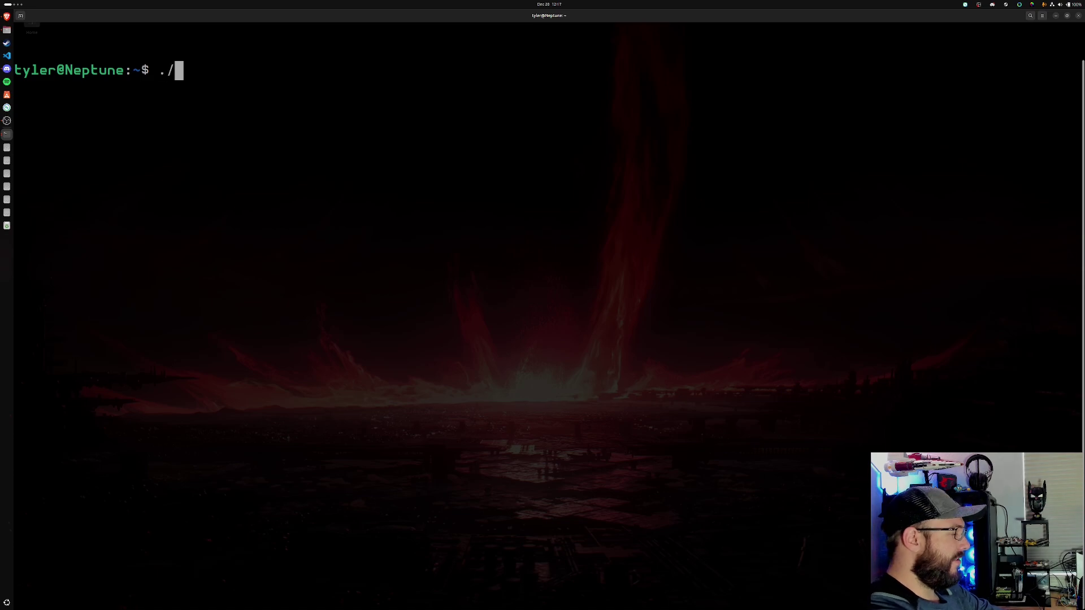
text(lau)
key(Tab)
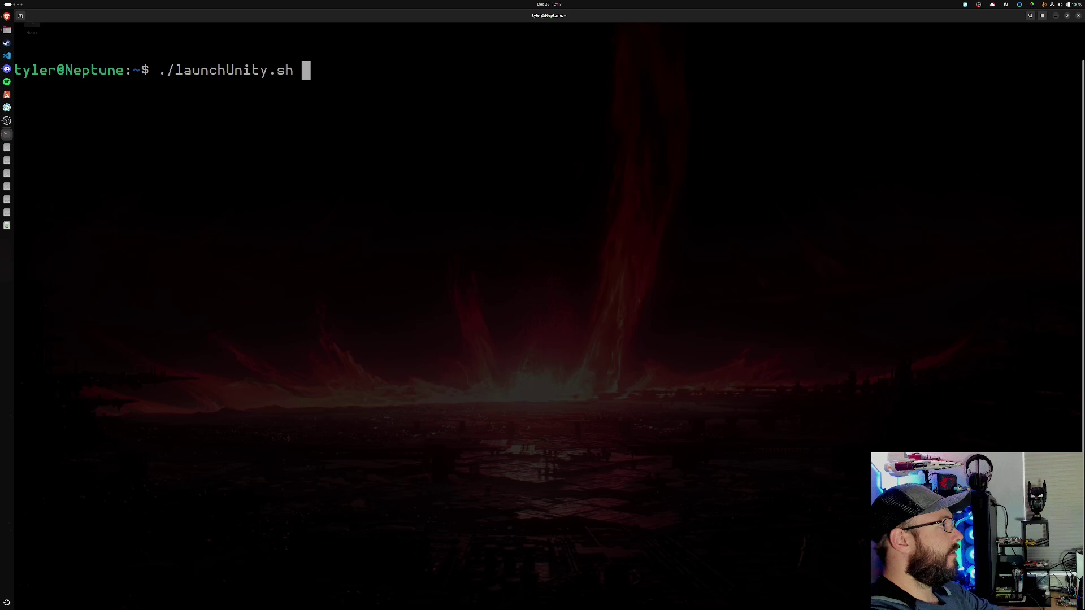
key(Return)
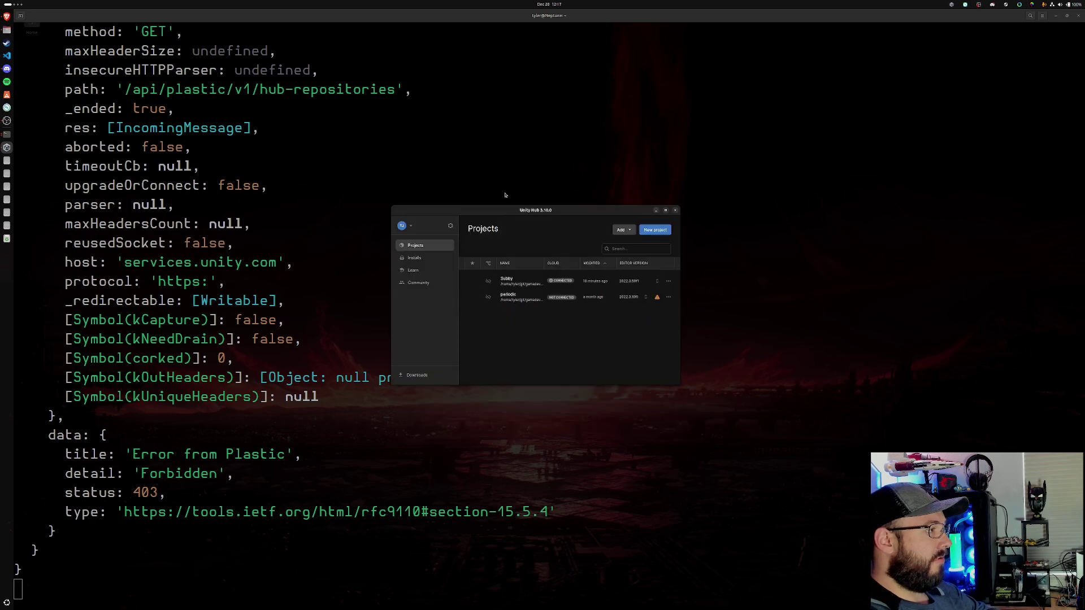
- Move the Unity Hub window up and right and open the Subby project
drag(505, 183, 545, 161)
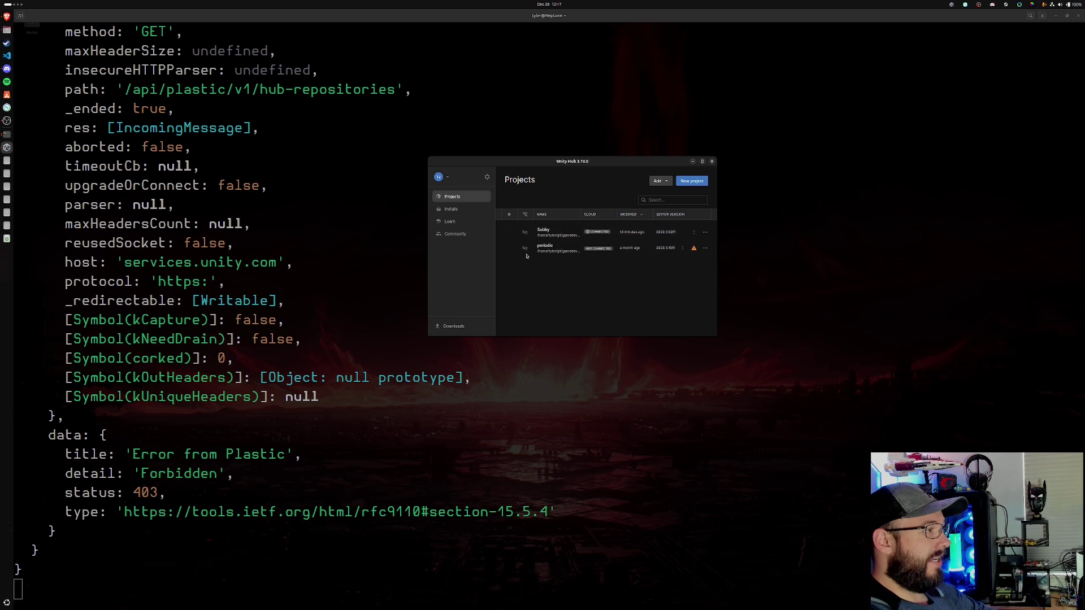
mouse_move(599, 248)
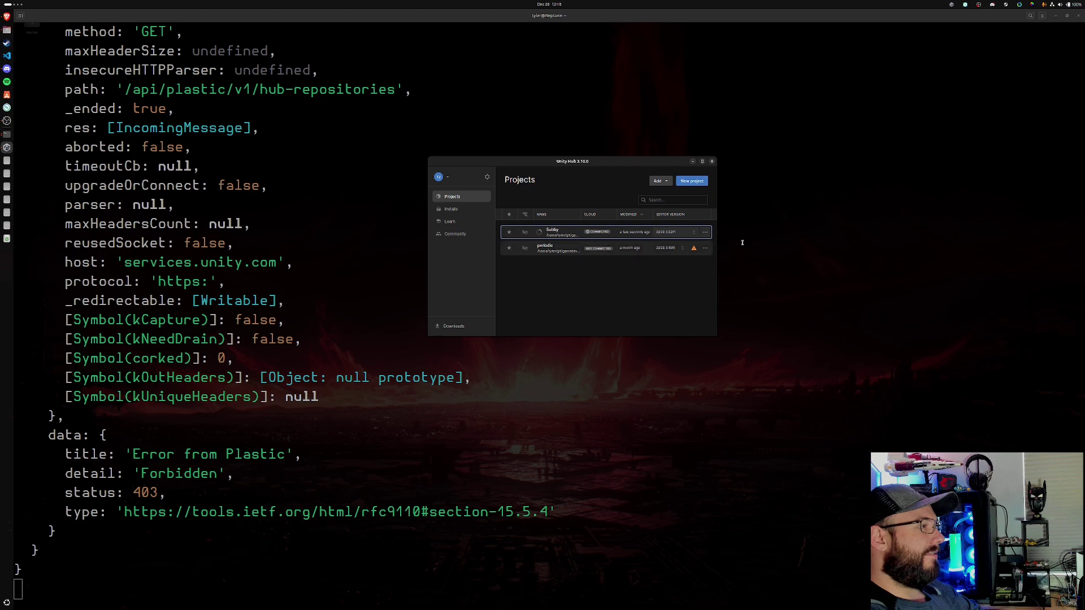
click(605, 233)
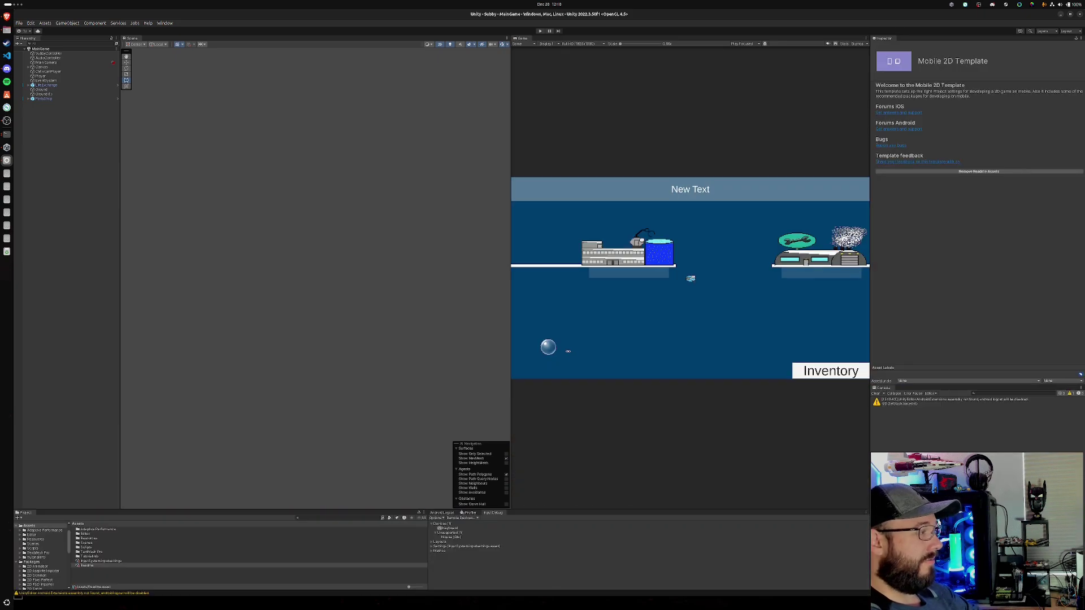
- Open a new terminal window over the Unity editor
key(ctrl+alt+t)
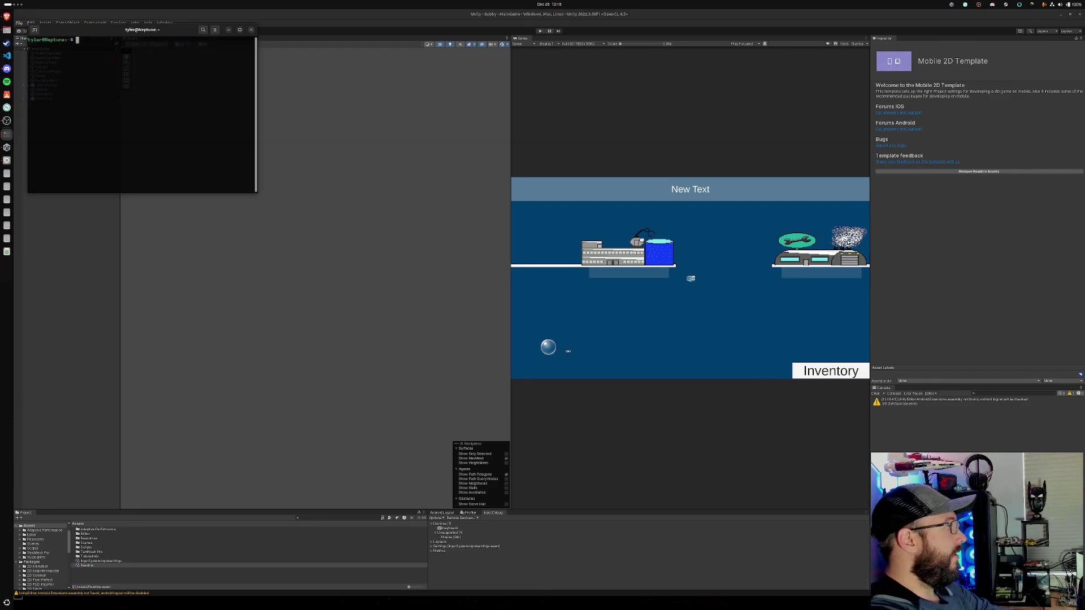
- Change into git/gamedev/subby/ and run 'code .' to open the Subby project in VS Code
text(cd git/)
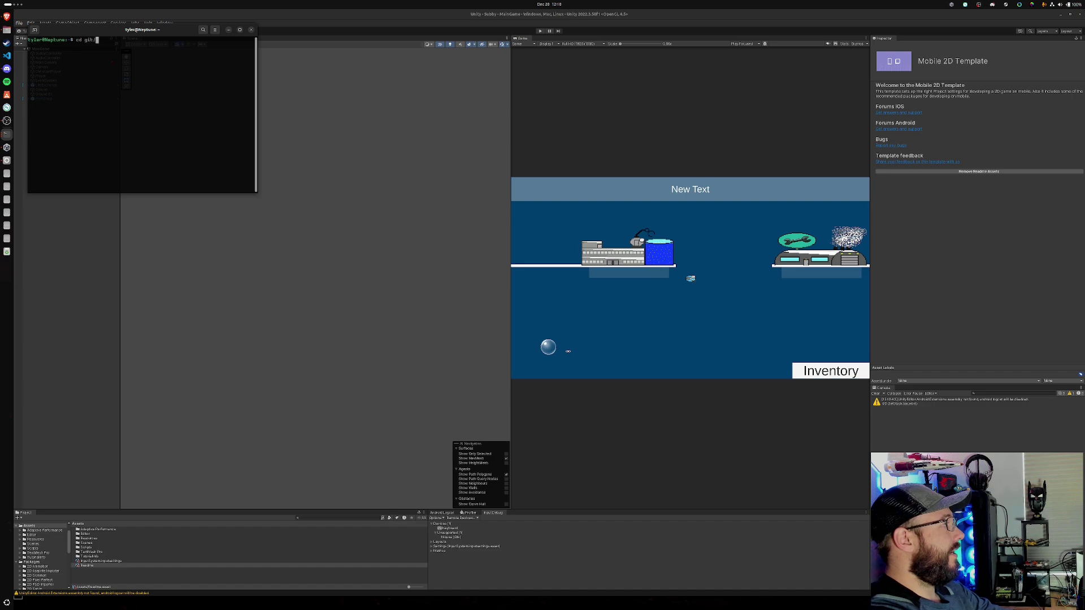
text(gamedev/subby/)
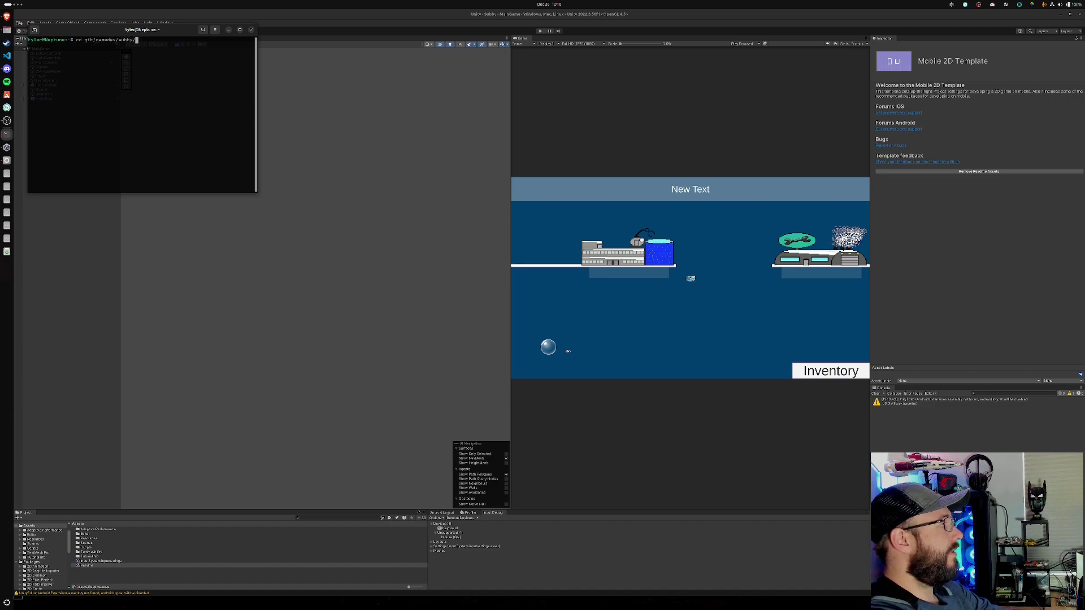
key(Return)
text(code)
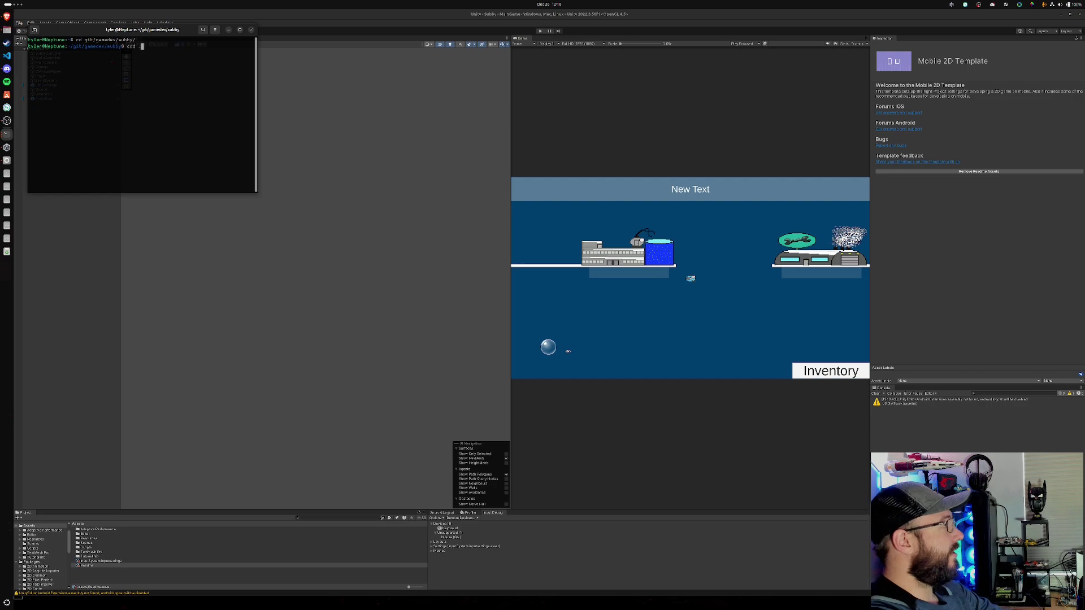
text( .)
key(Return)
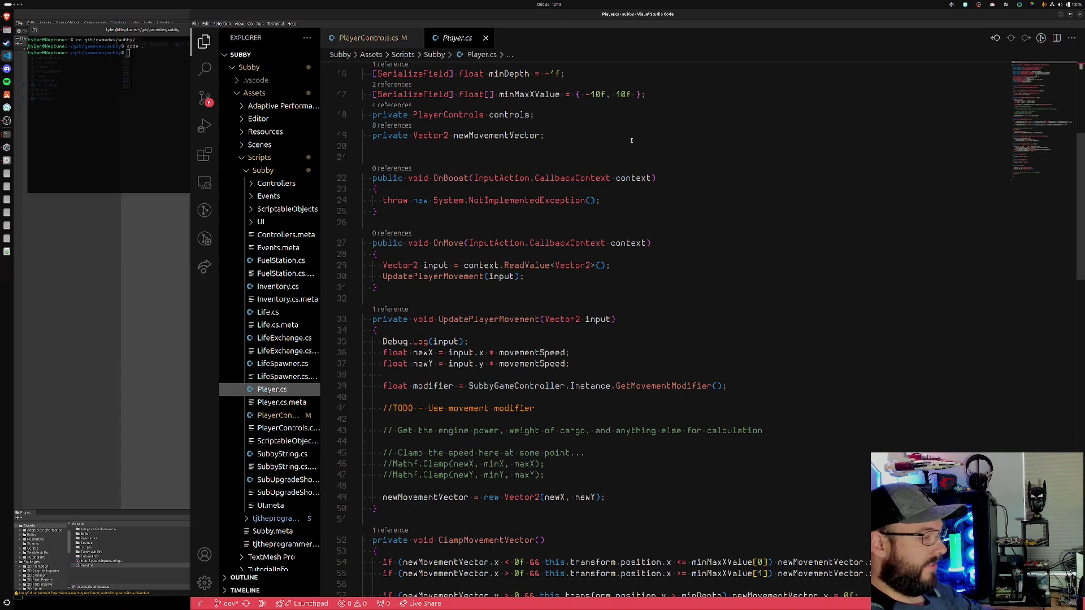
- Drag the VS Code window onto the second workspace, then return to Unity and clear its project selection
key(super)
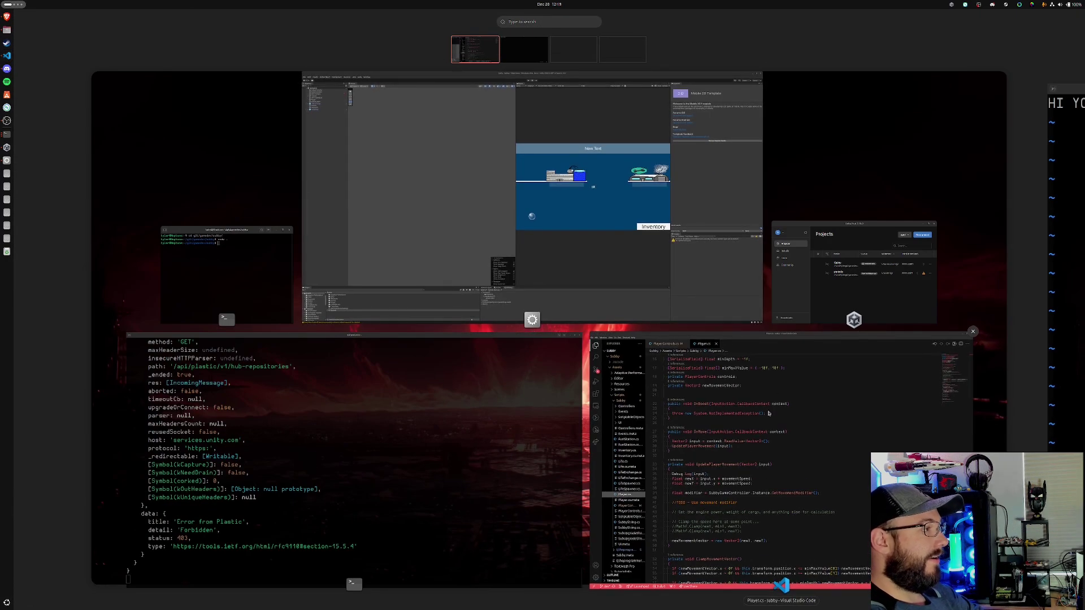
drag(768, 413, 524, 50)
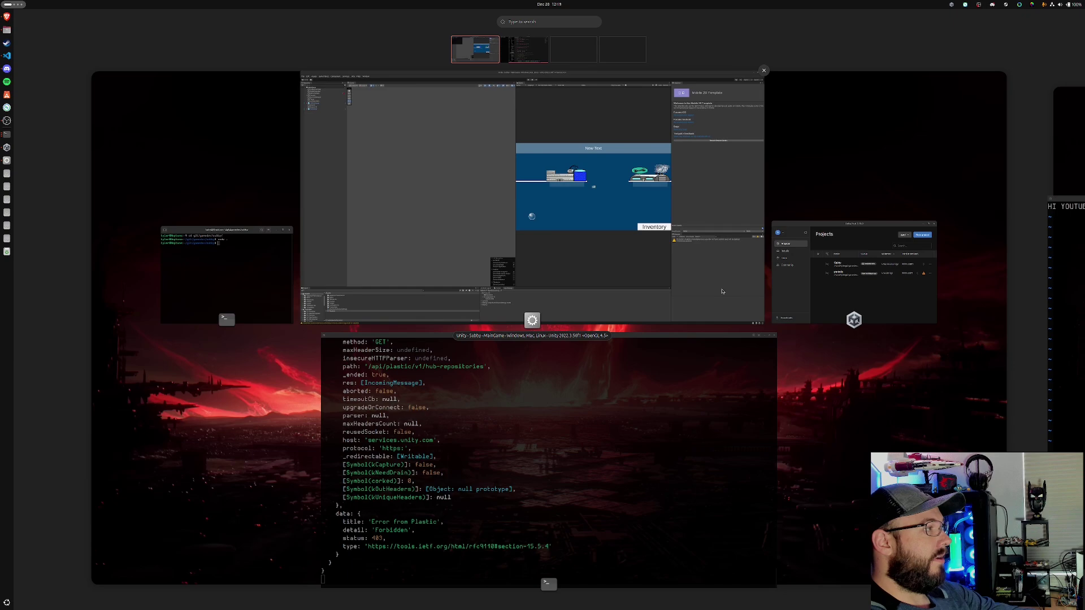
click(722, 292)
click(463, 276)
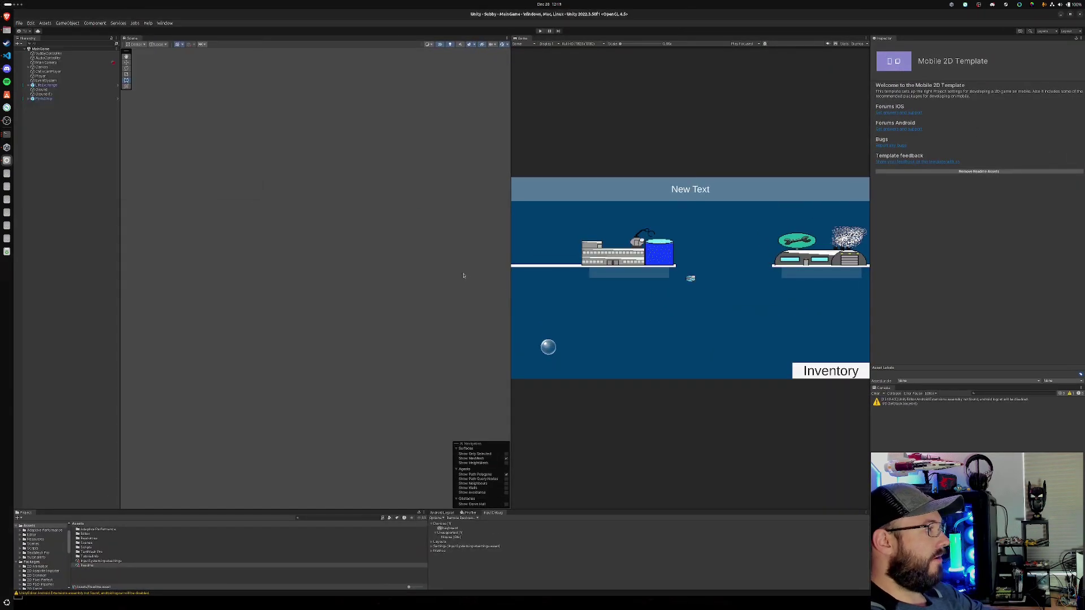
click(463, 275)
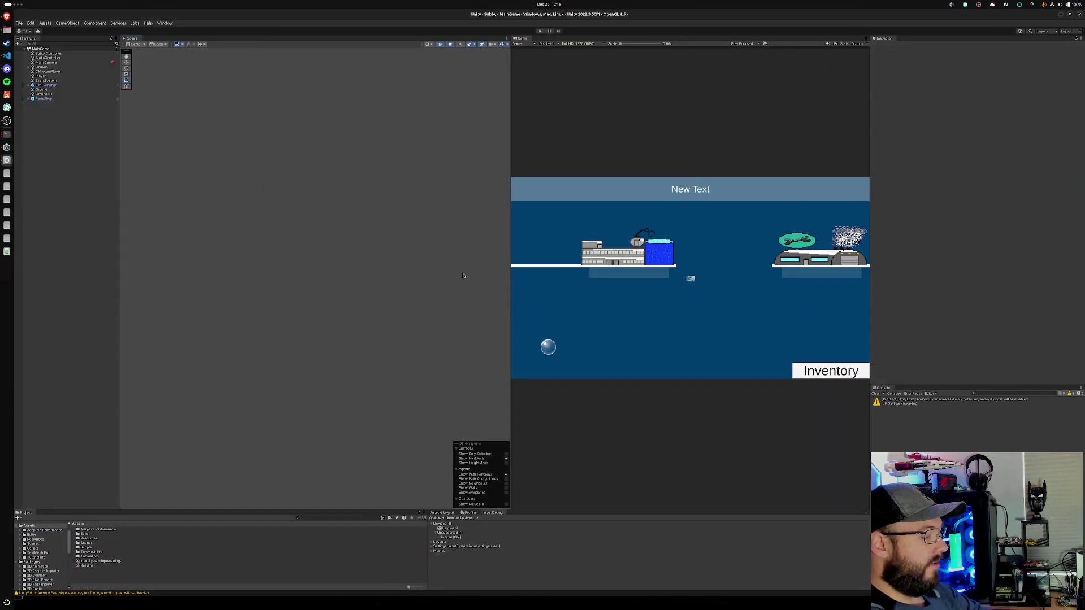
- Check Player.cs at the OnMove declaration on the second workspace, then return to Unity
key(super+Page_Down)
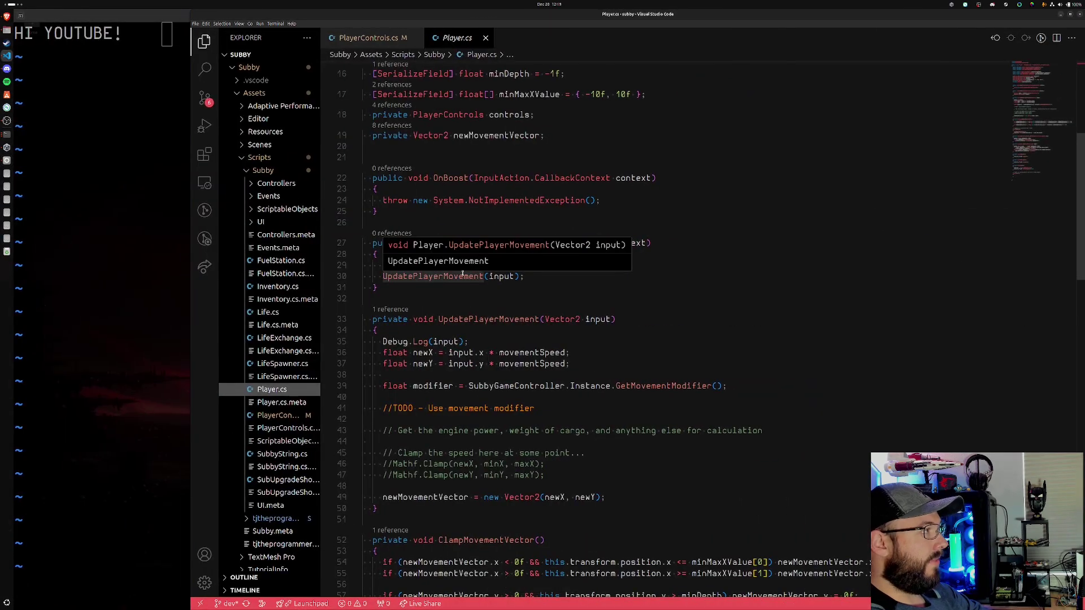
click(864, 239)
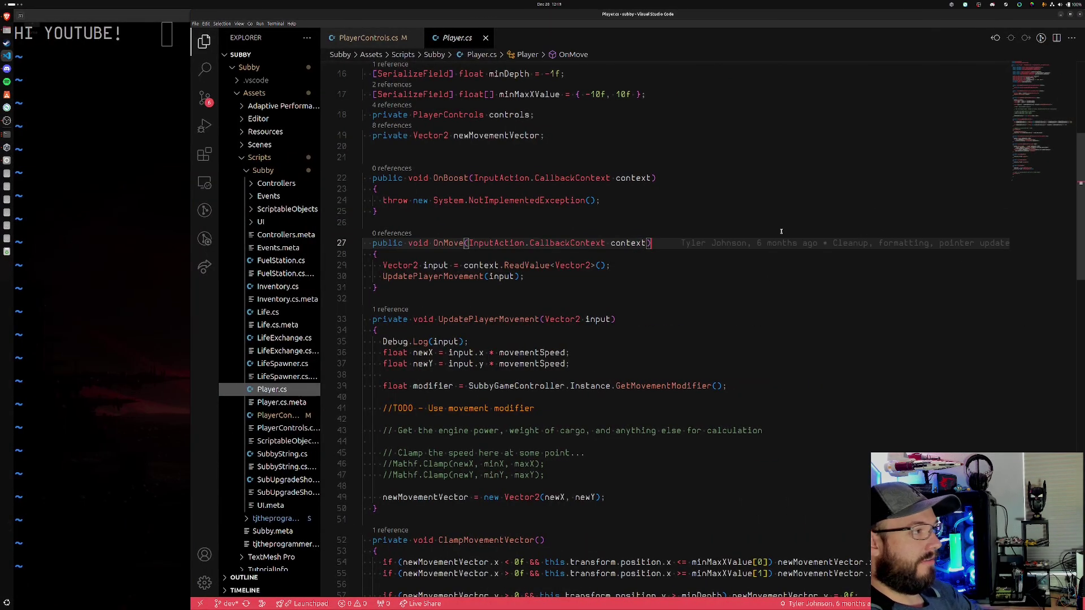
scroll(685, 308, down, 2)
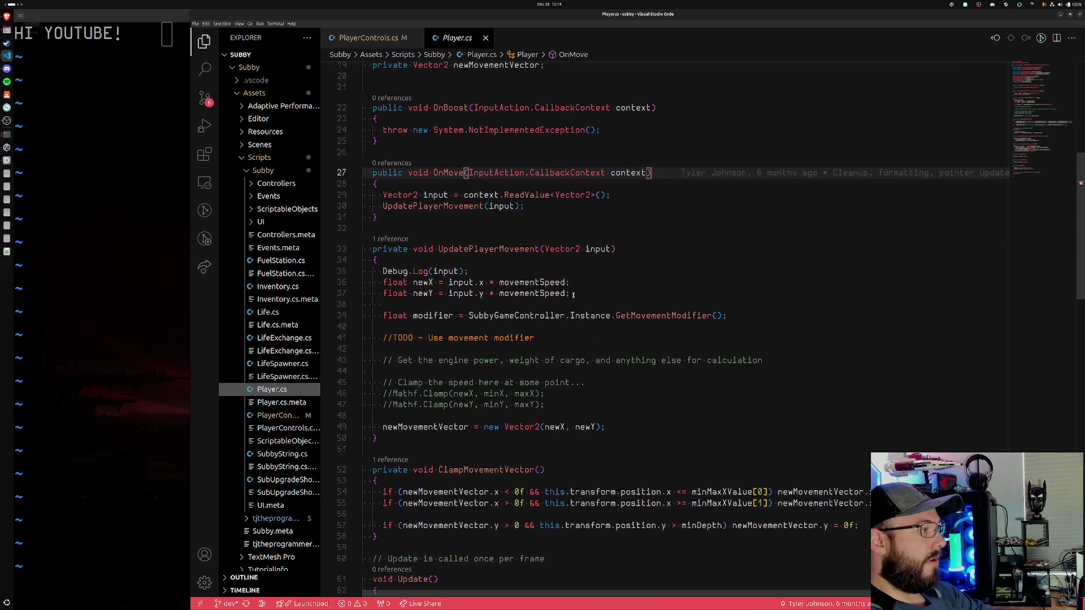
key(alt+Tab)
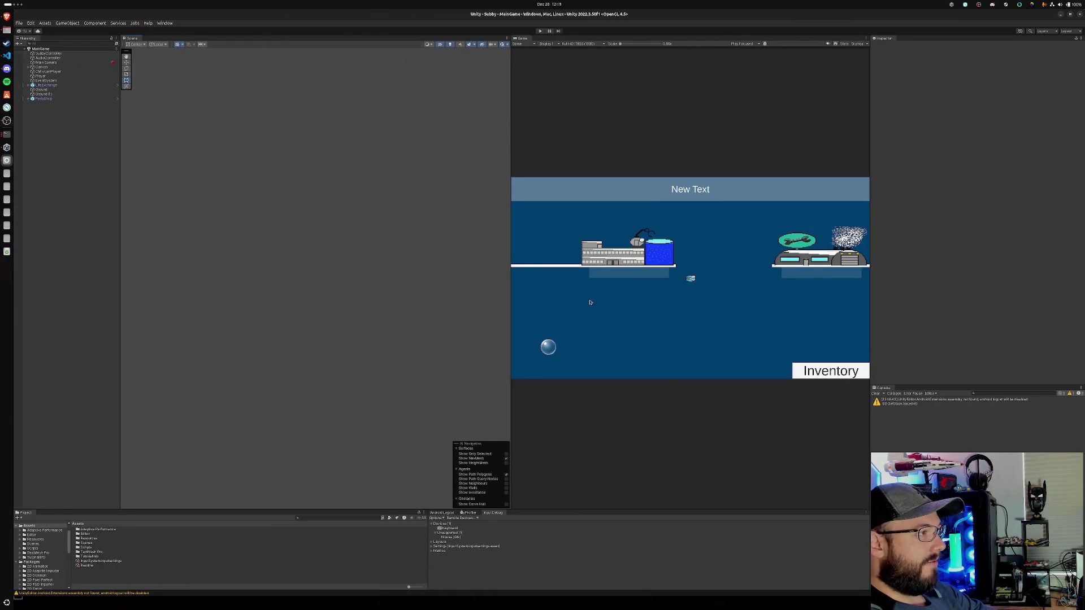